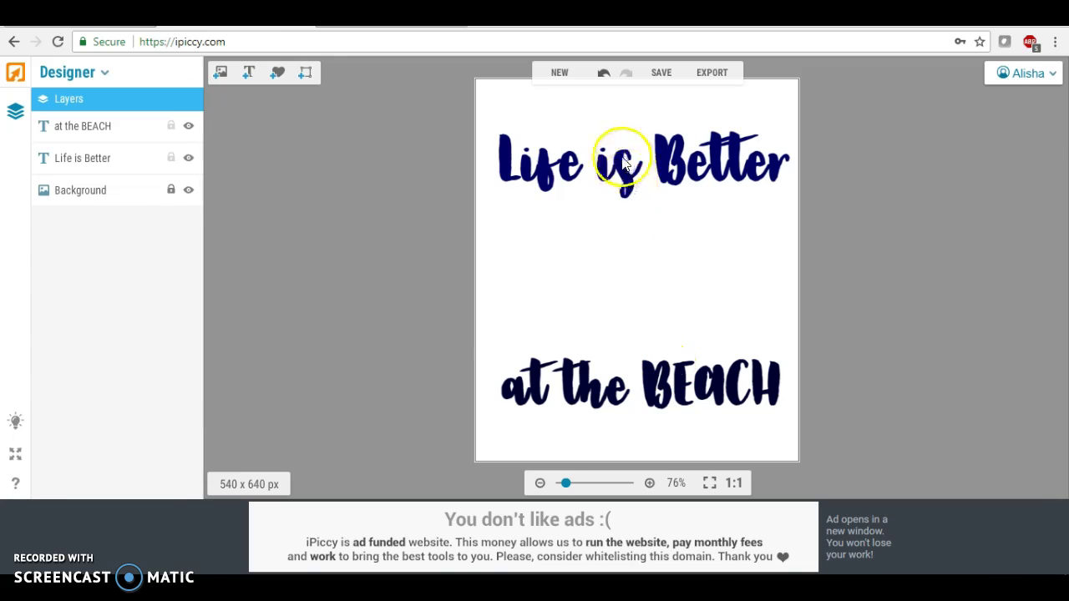
- Nudge the 'Life is Better' headline slightly up and left, then deselect it
left_click_drag(622, 163, 622, 152)
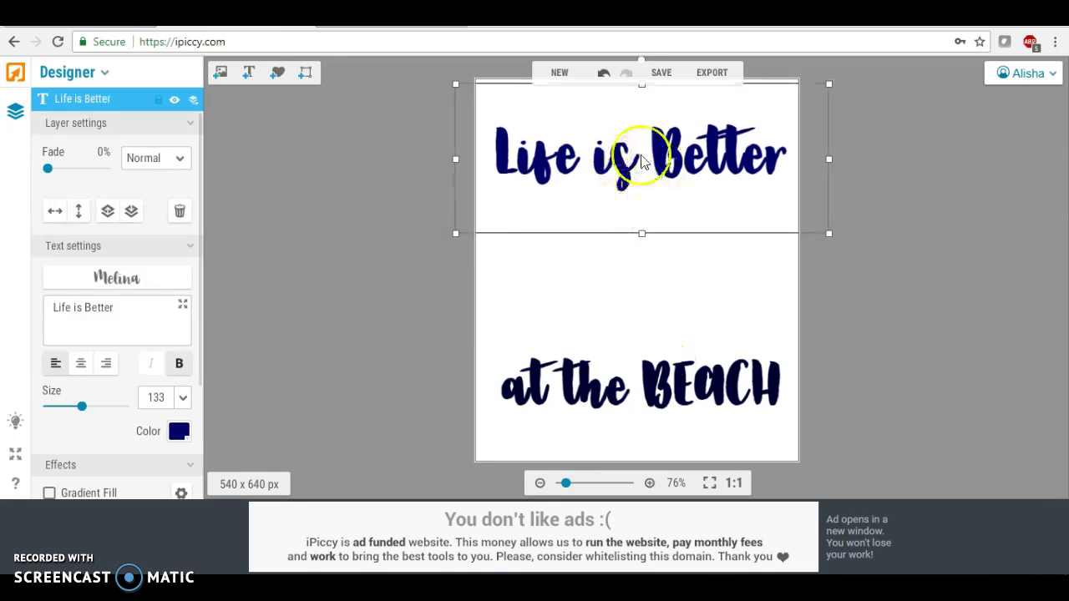
left_click(538, 290)
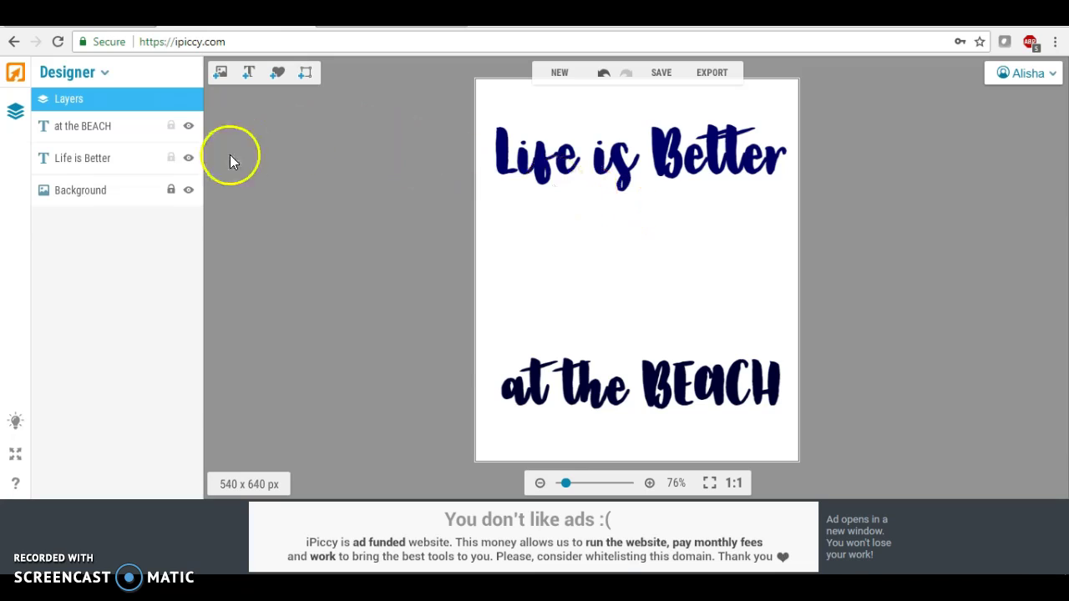
- Add the turquoise flip-flop image between the text lines, tilt it about 15° counter-clockwise and shrink it
left_click(220, 73)
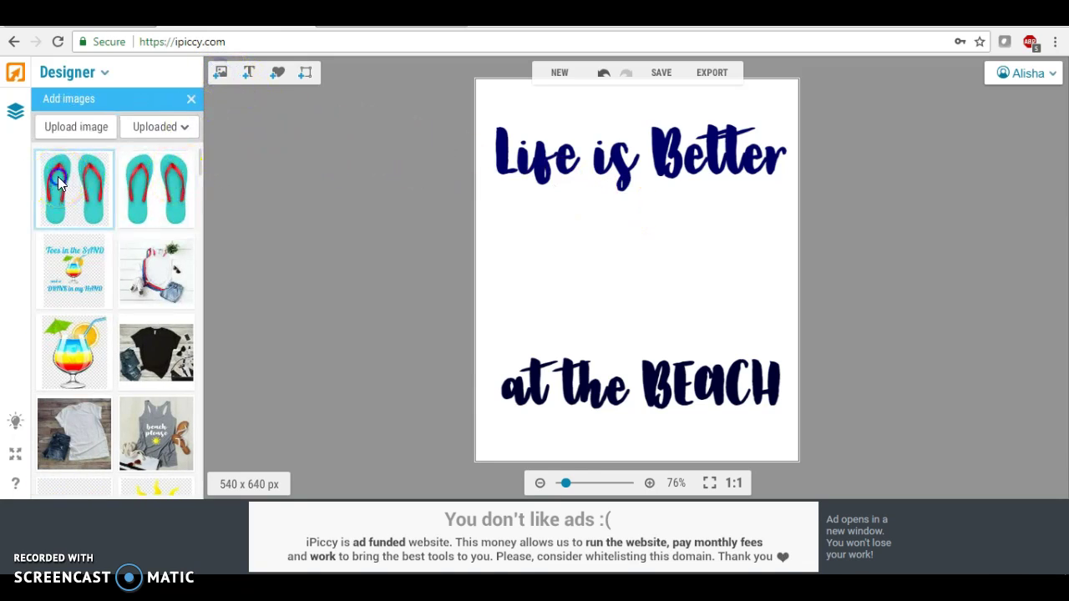
left_click_drag(74, 188, 627, 272)
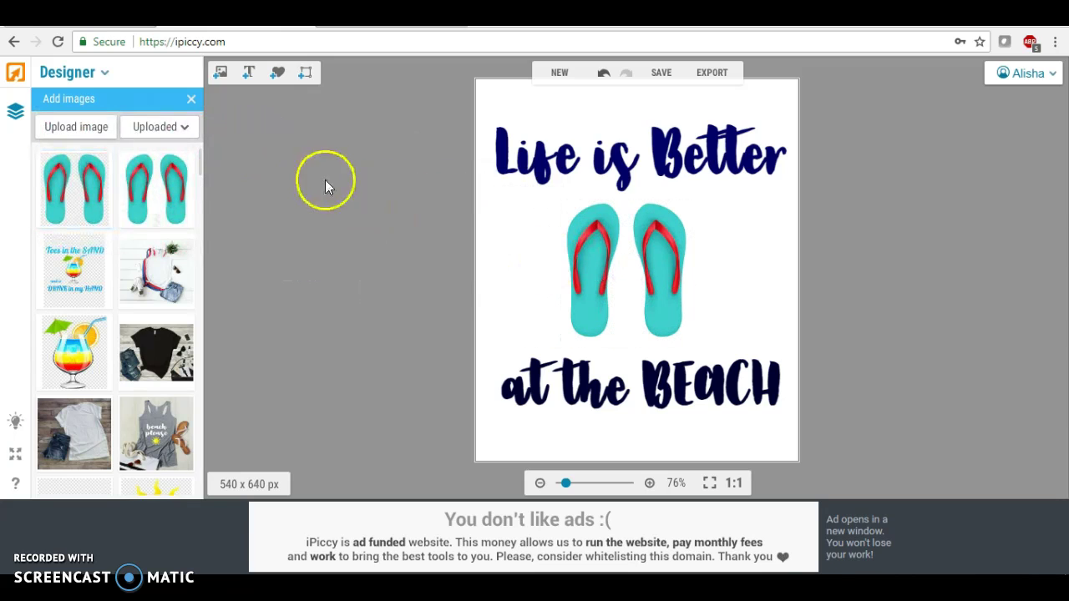
left_click(191, 99)
left_click(623, 247)
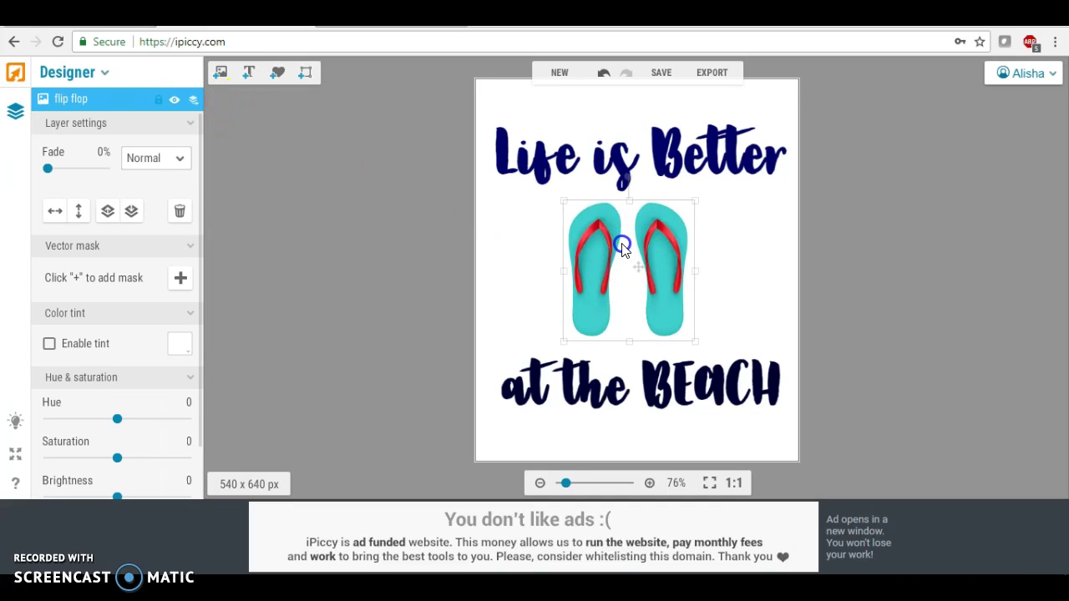
left_click_drag(623, 248, 624, 245)
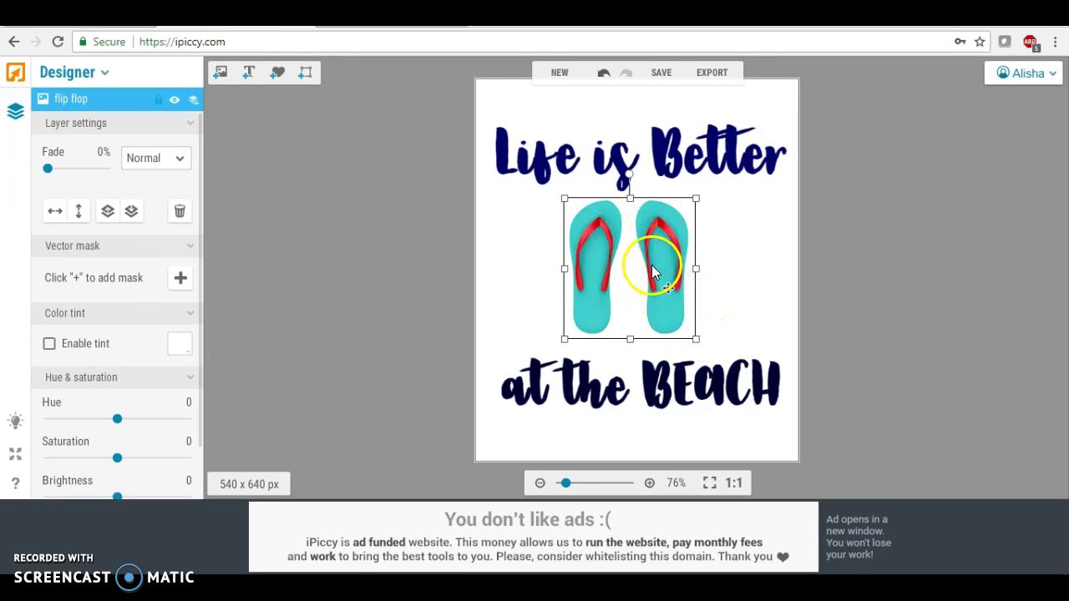
left_click_drag(632, 251, 632, 258)
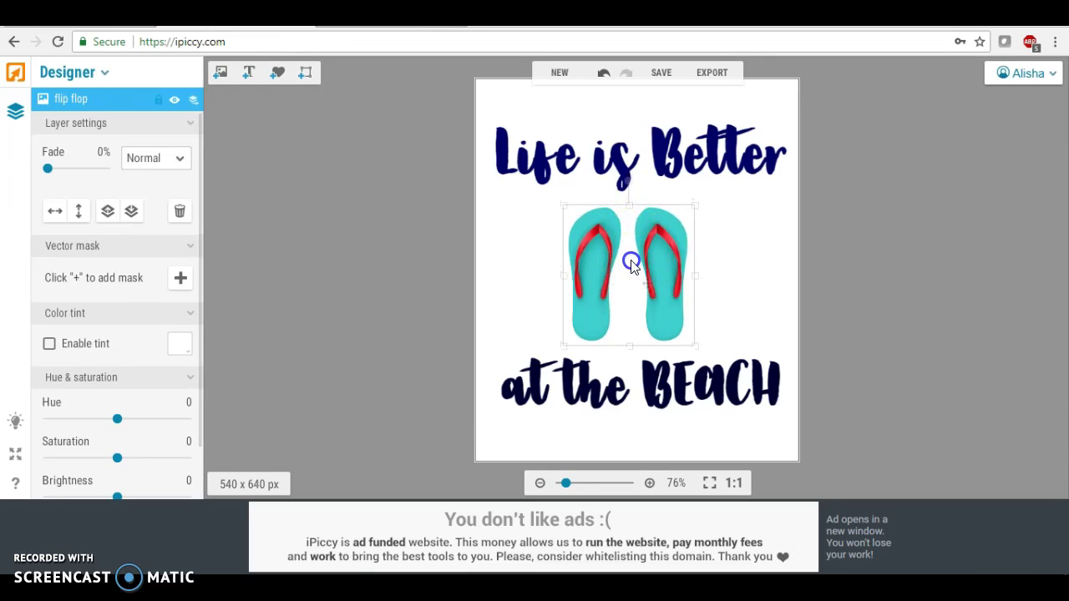
left_click_drag(632, 192, 567, 191)
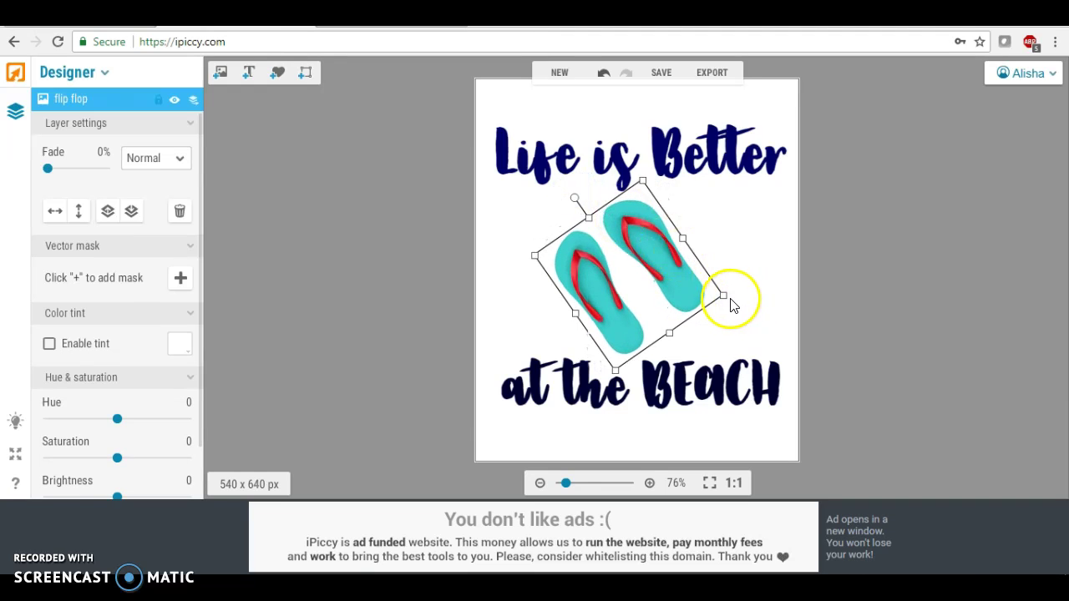
left_click_drag(723, 297, 702, 292)
left_click_drag(666, 239, 636, 253)
- Move 'at the BEACH' up toward the flip-flops and nudge 'Life is Better' down slightly
left_click(655, 387)
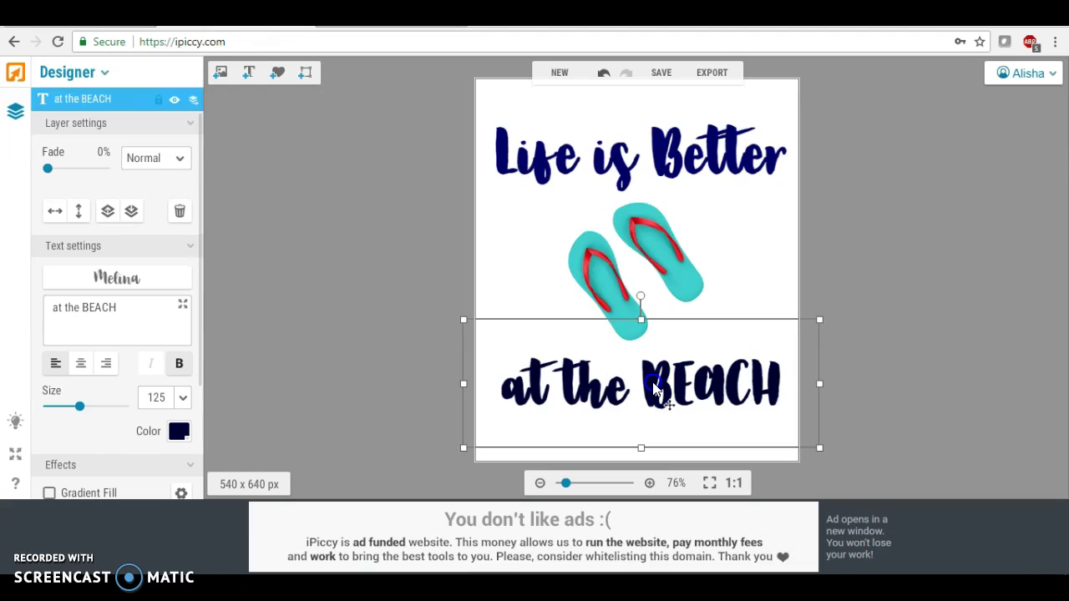
left_click_drag(655, 389, 656, 377)
left_click_drag(673, 166, 671, 170)
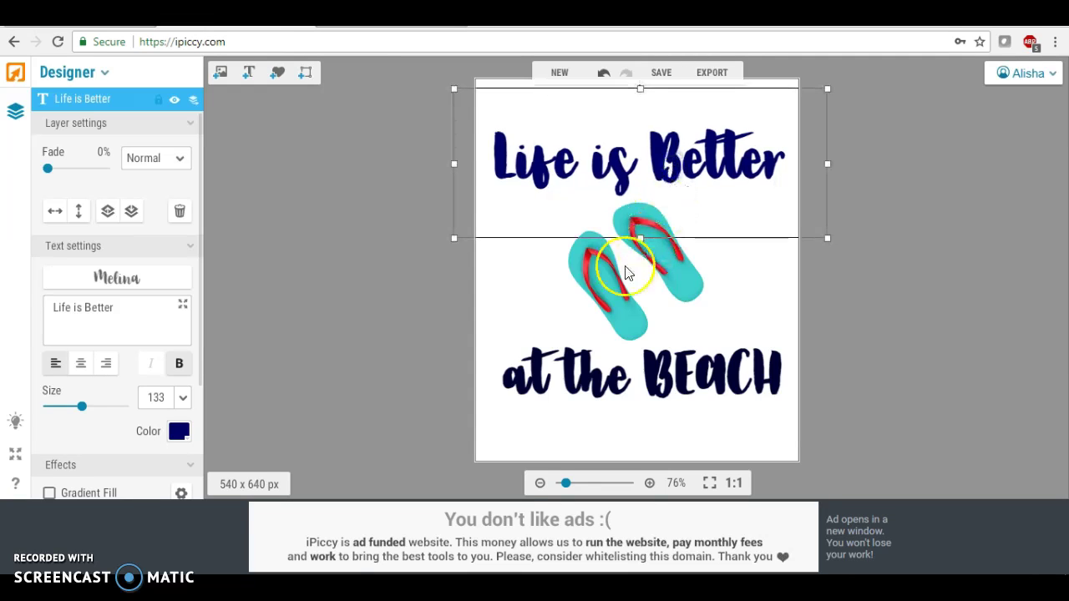
left_click(529, 285)
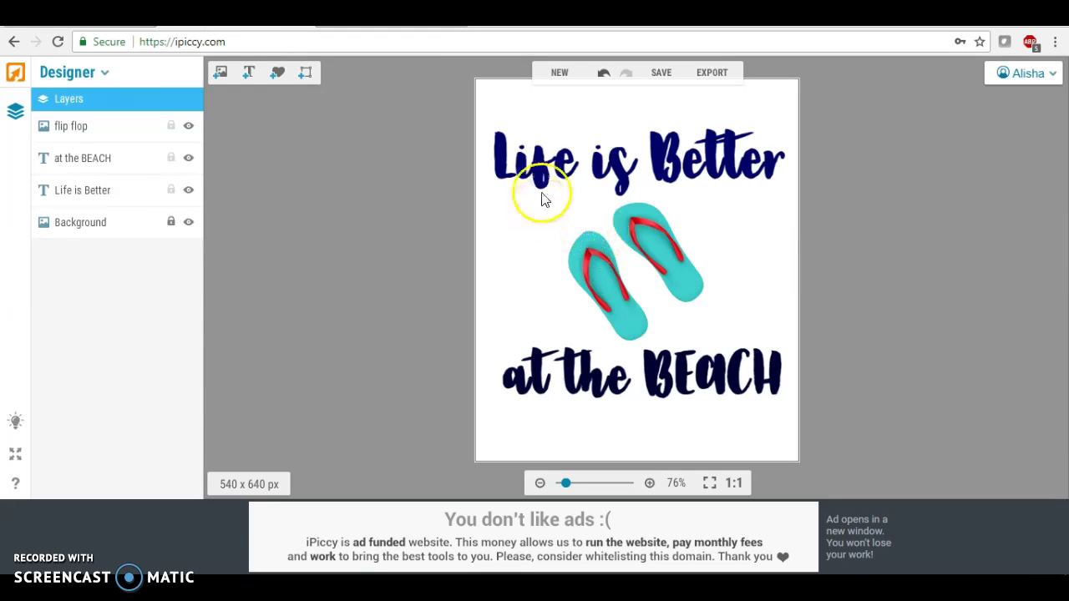
- Save the design at Highest quality as a .png to the computer
left_click(663, 75)
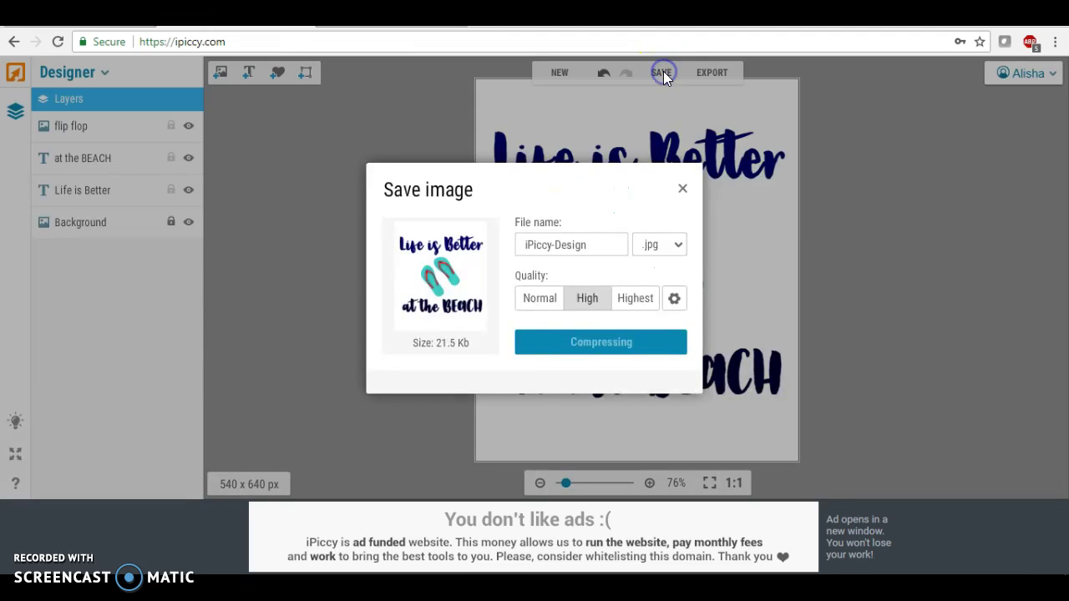
left_click(634, 301)
left_click(671, 245)
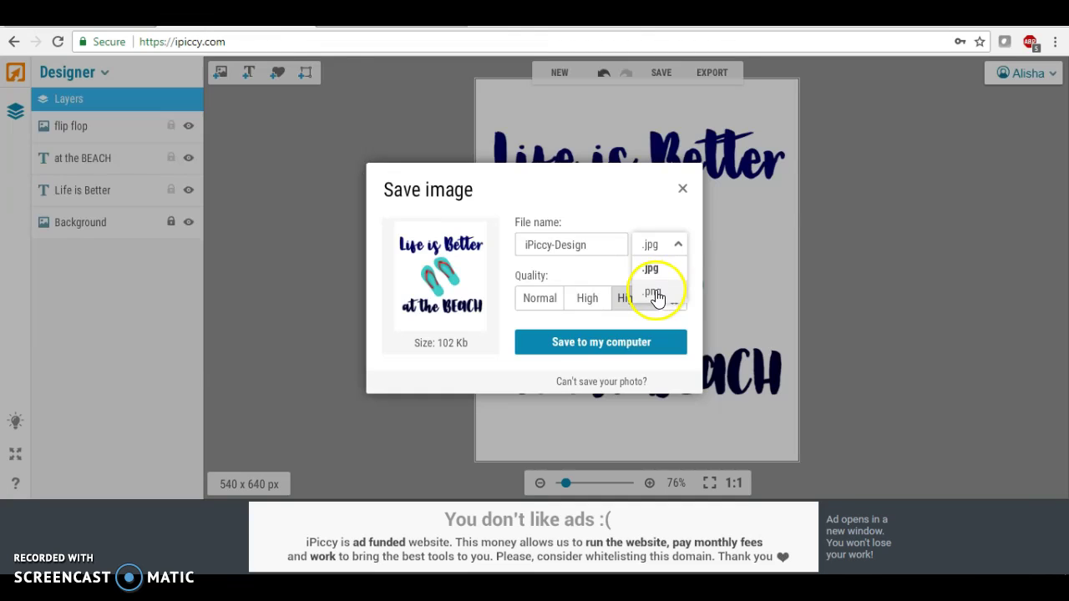
left_click(657, 297)
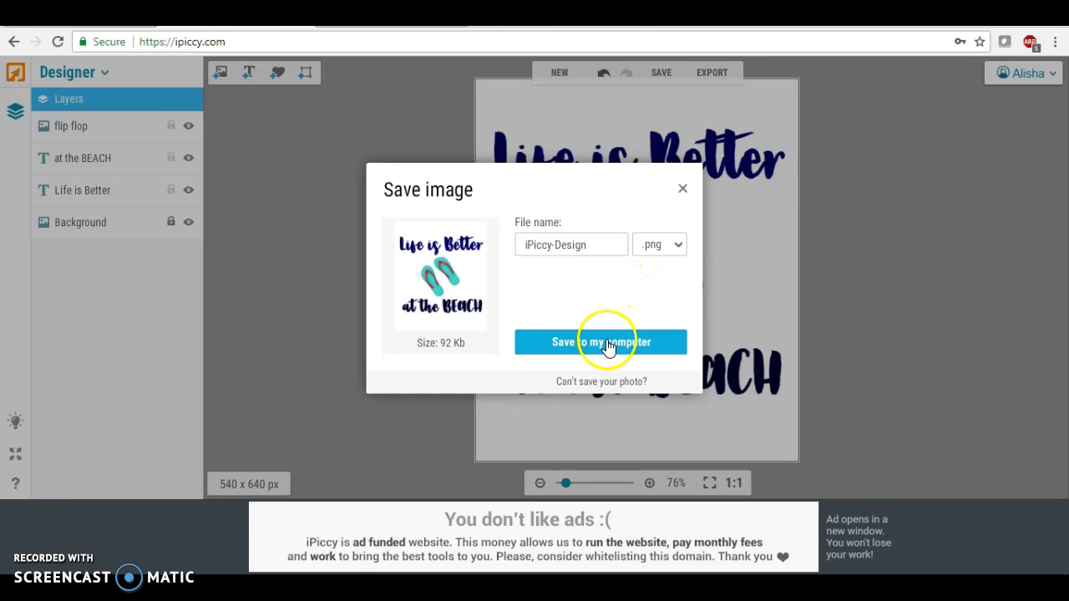
left_click(607, 344)
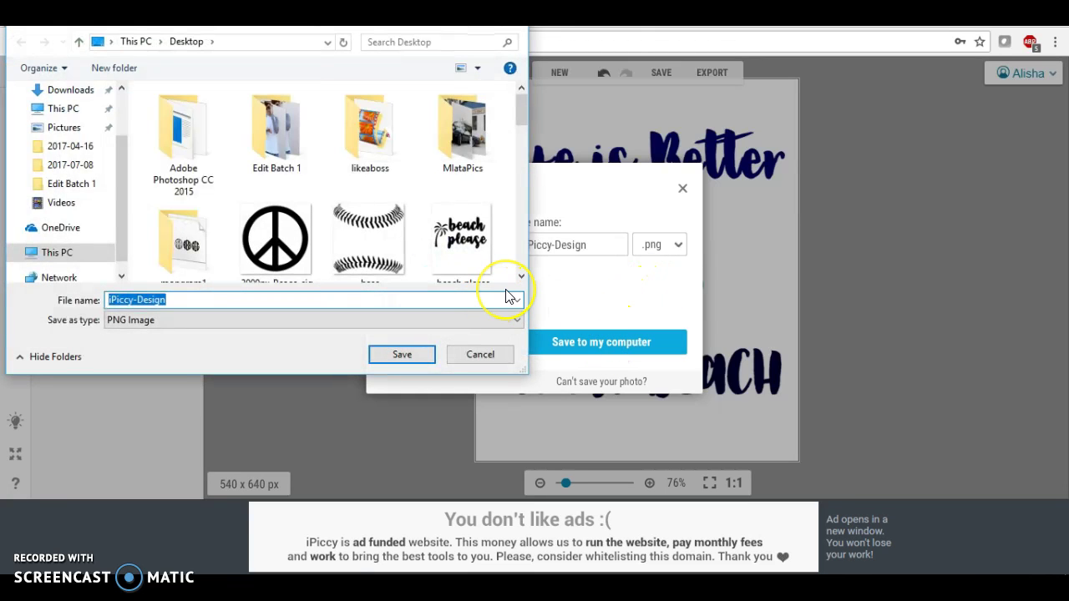
- Name the file lifeisbetteratthebeach.png and save it to the Desktop
key("BackSpace")
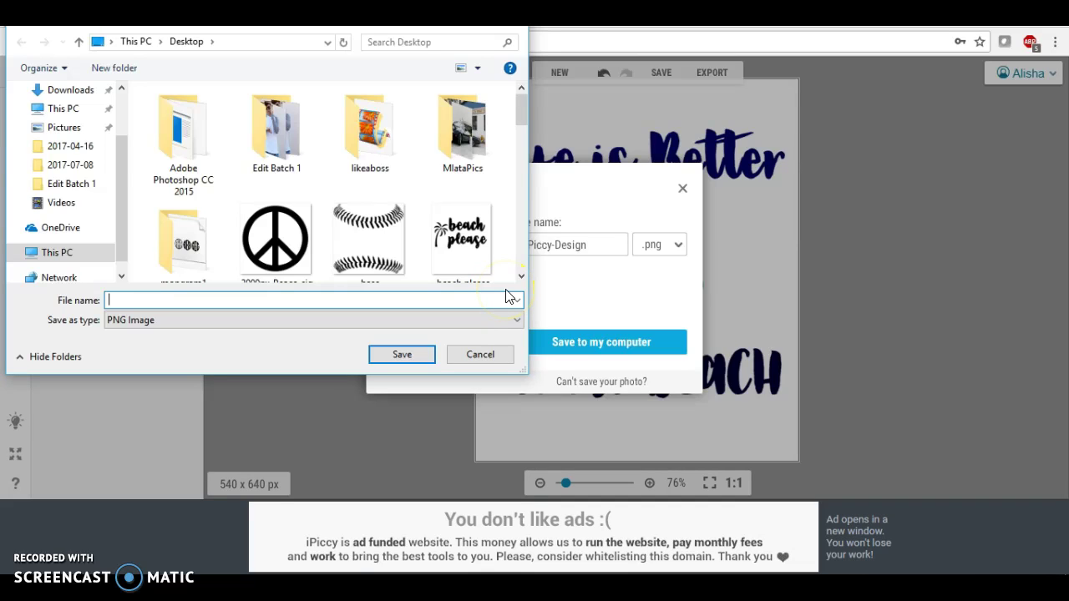
type("l")
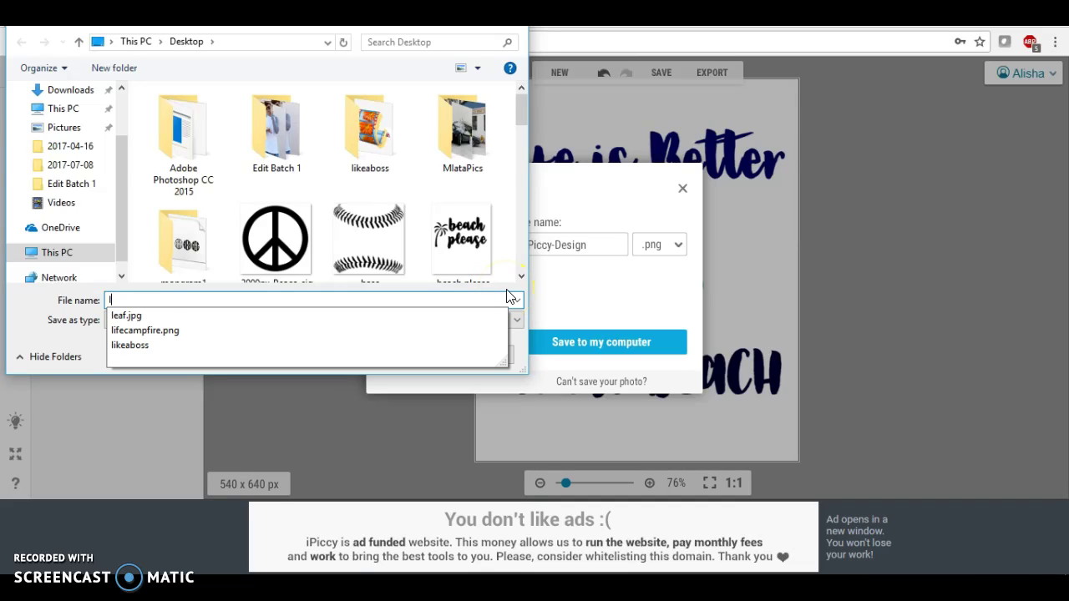
type("ife")
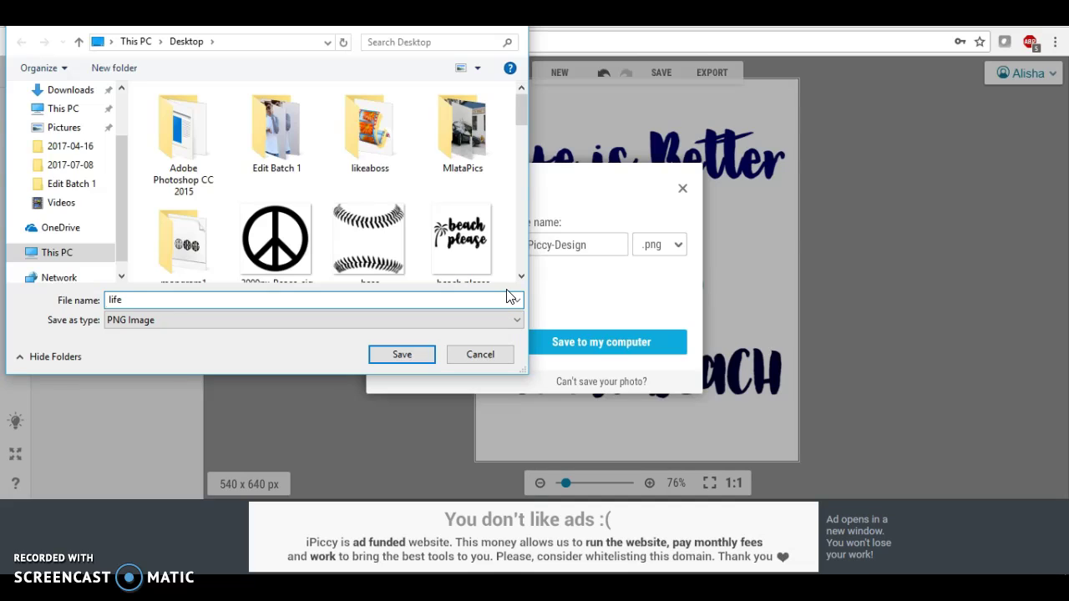
key("BackSpace")
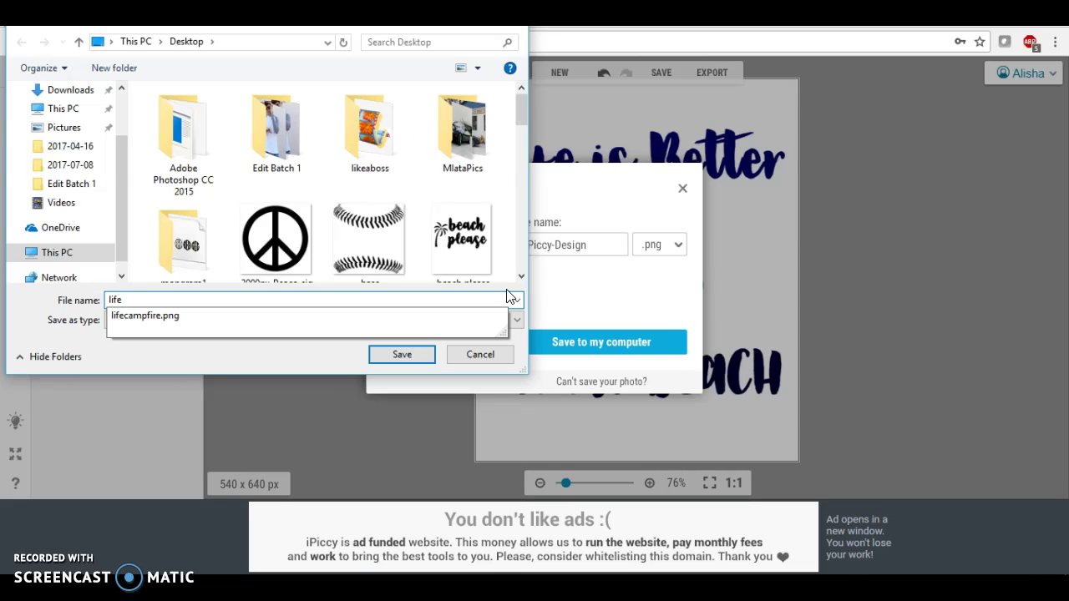
type("isbetteratthebeach.png")
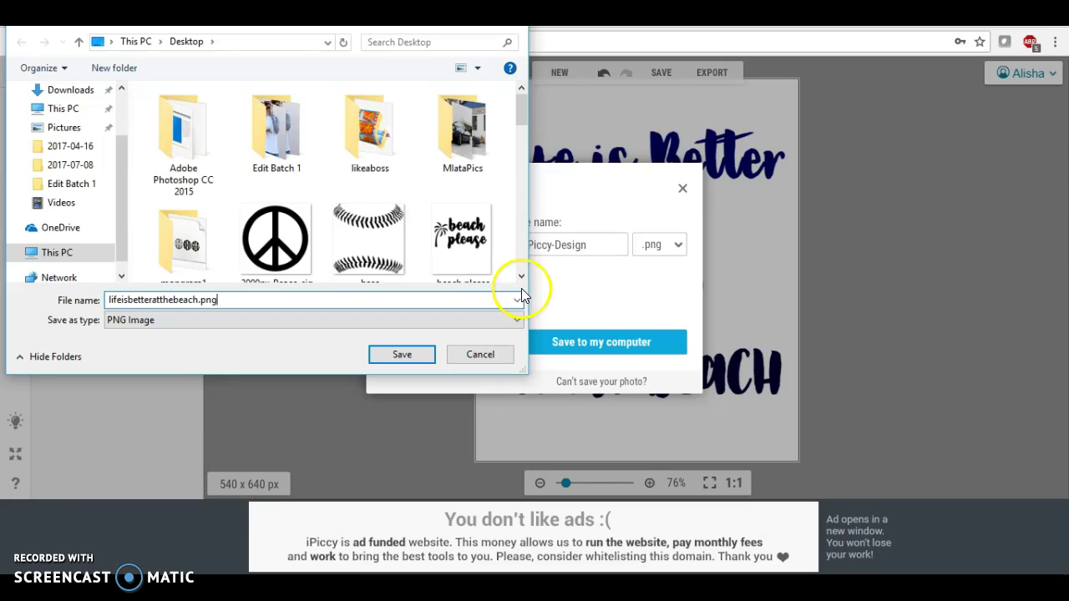
left_click(406, 354)
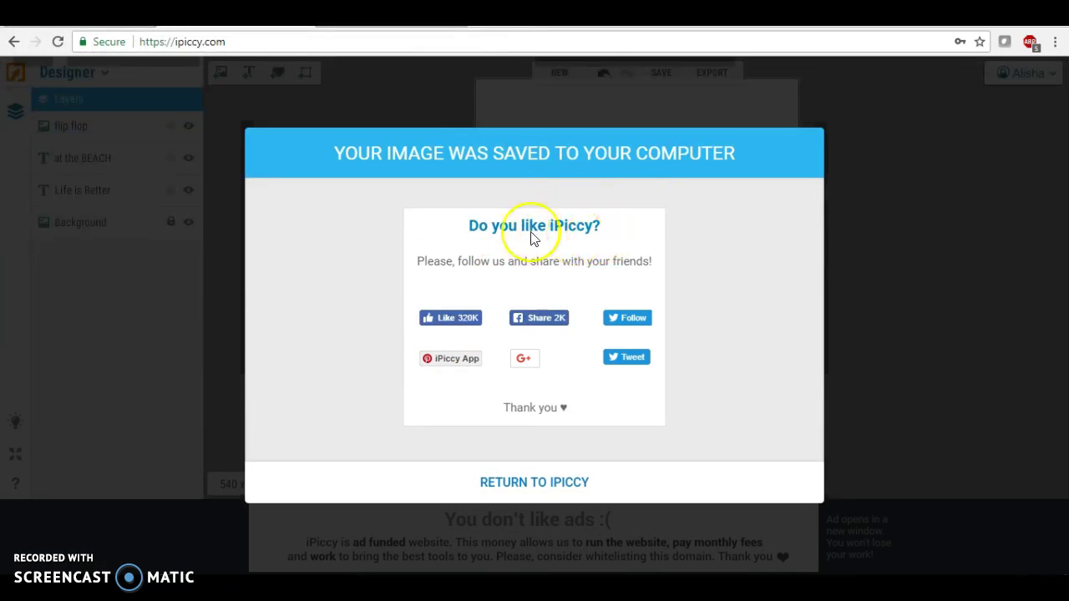
- Dismiss the saved notice and return to the iPiccy editor
left_click(523, 483)
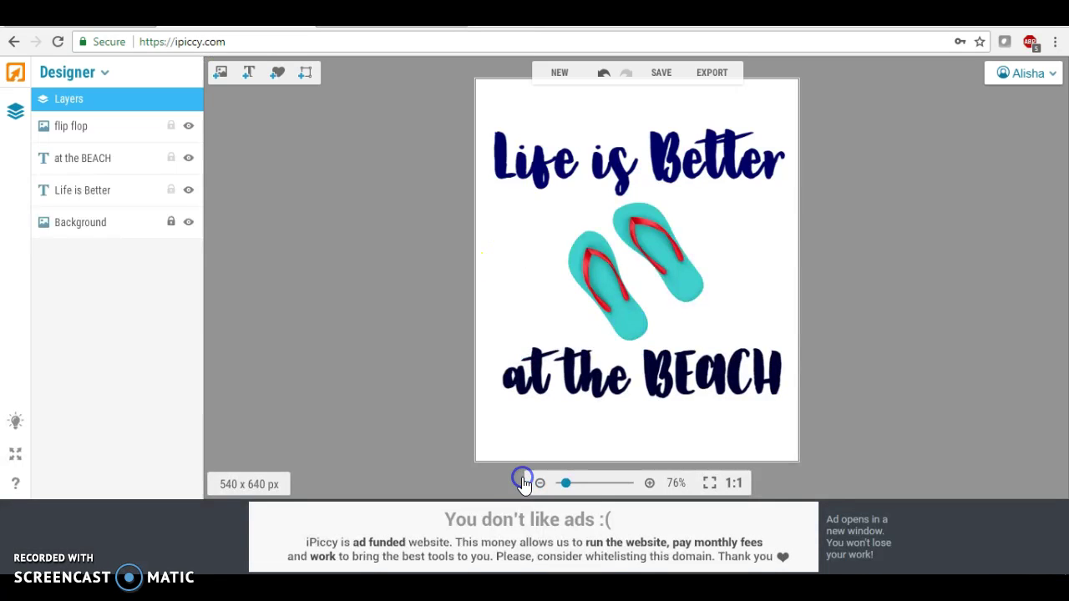
left_click(506, 406)
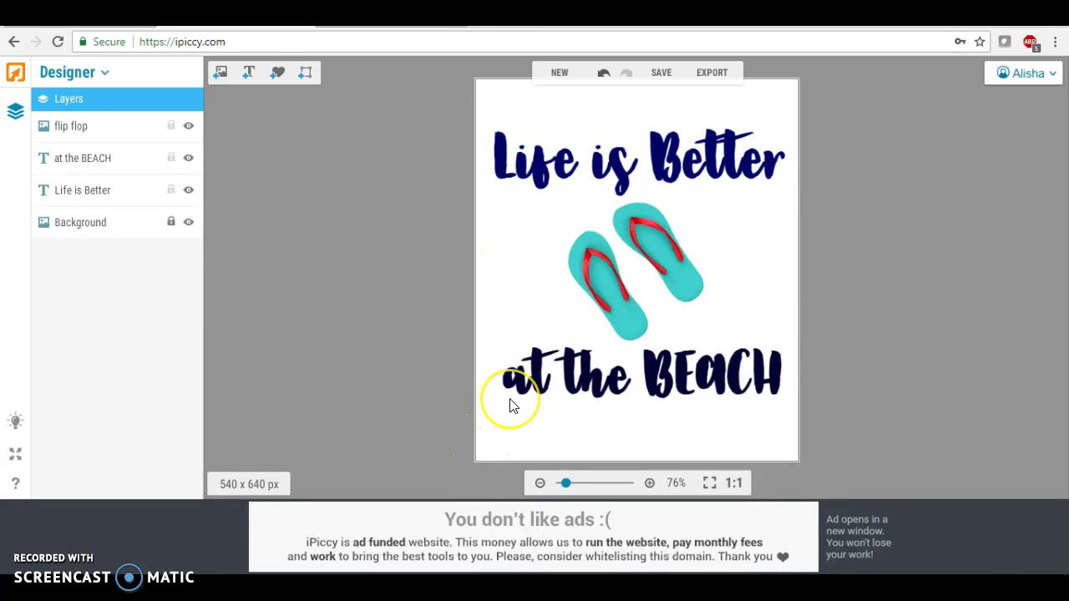
left_click(545, 340)
left_click(465, 212)
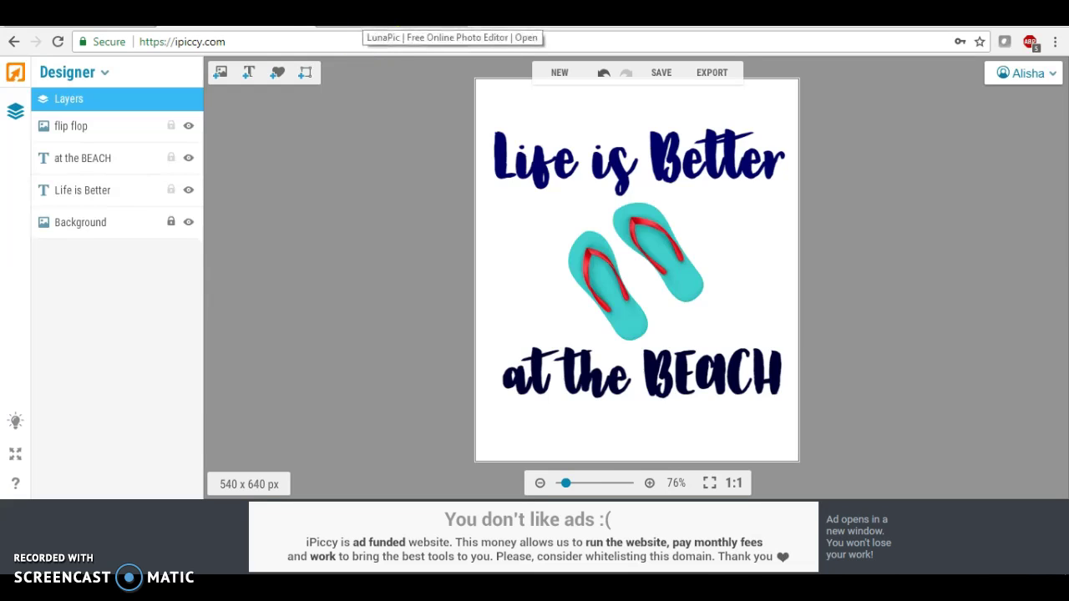
- In LunaPic's Quick Upload, browse the Desktop to find the saved lifeisbetteratthebeach PNG
left_click(451, 17)
left_click(417, 283)
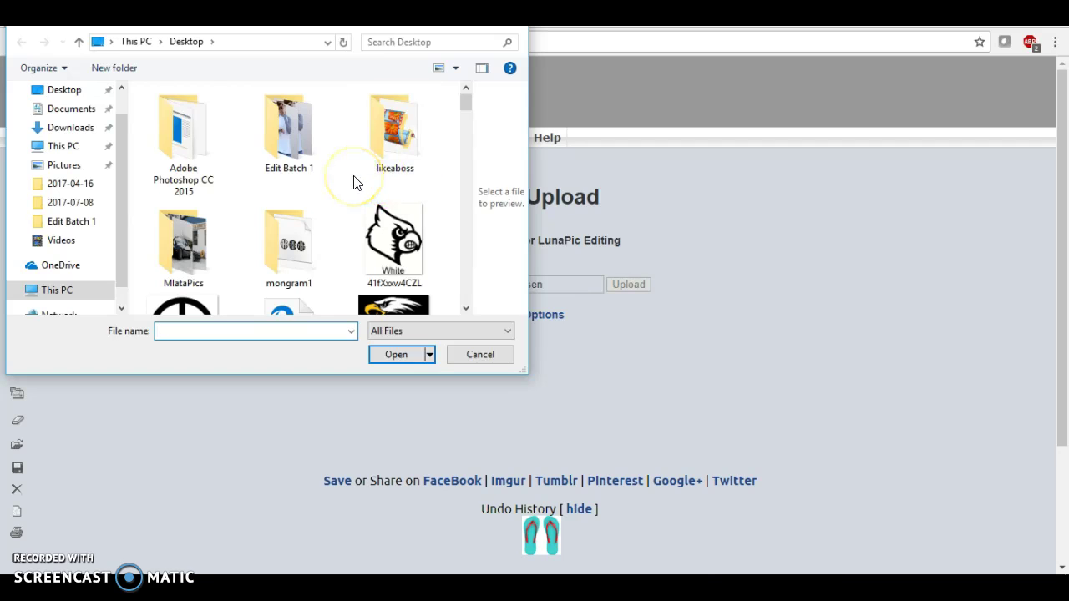
scroll(353, 182, "down", 10)
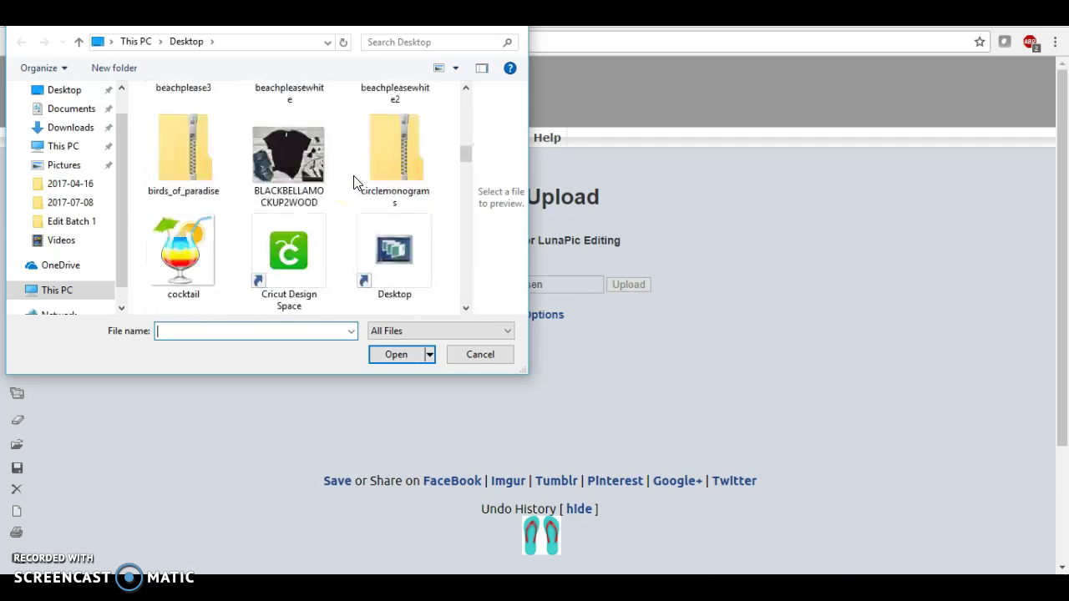
scroll(353, 182, "up", 4)
scroll(353, 182, "down", 10)
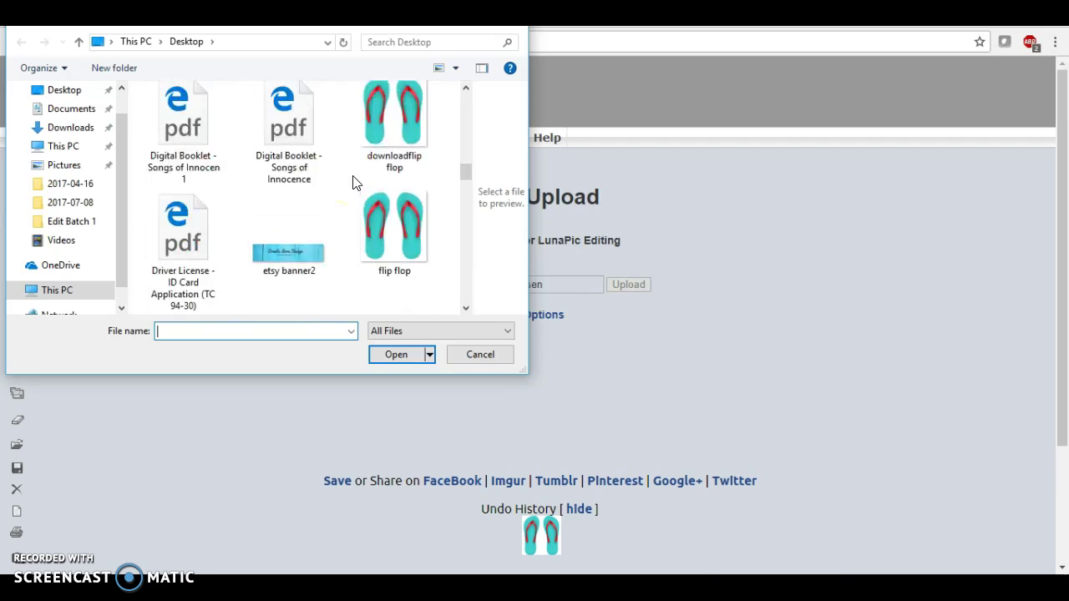
scroll(353, 182, "down", 5)
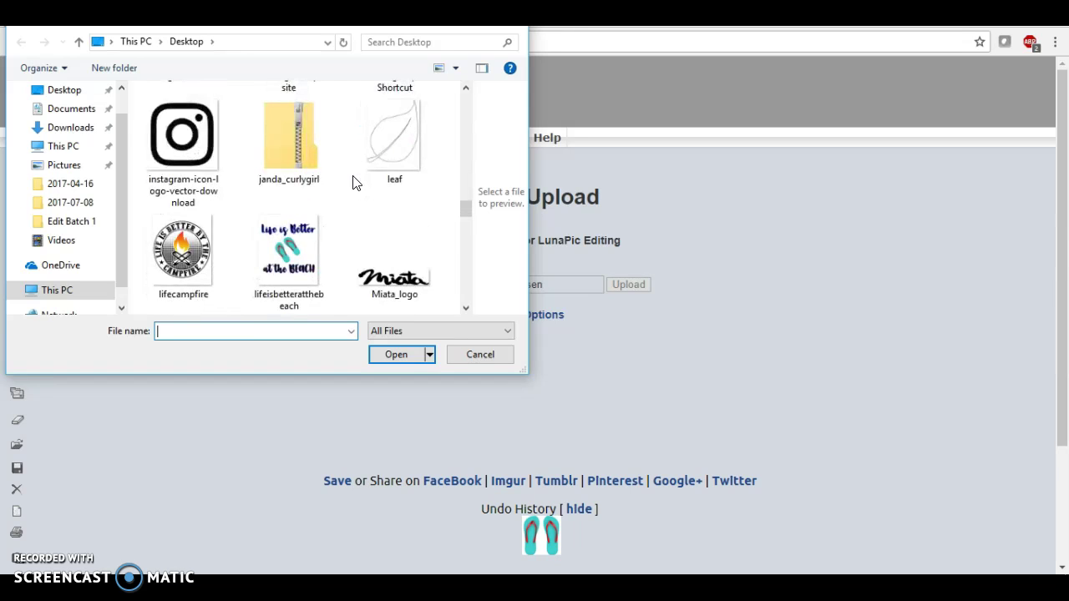
- Upload lifeisbetteratthebeach.png into LunaPic and scroll to check the 540x640 image
double_click(289, 235)
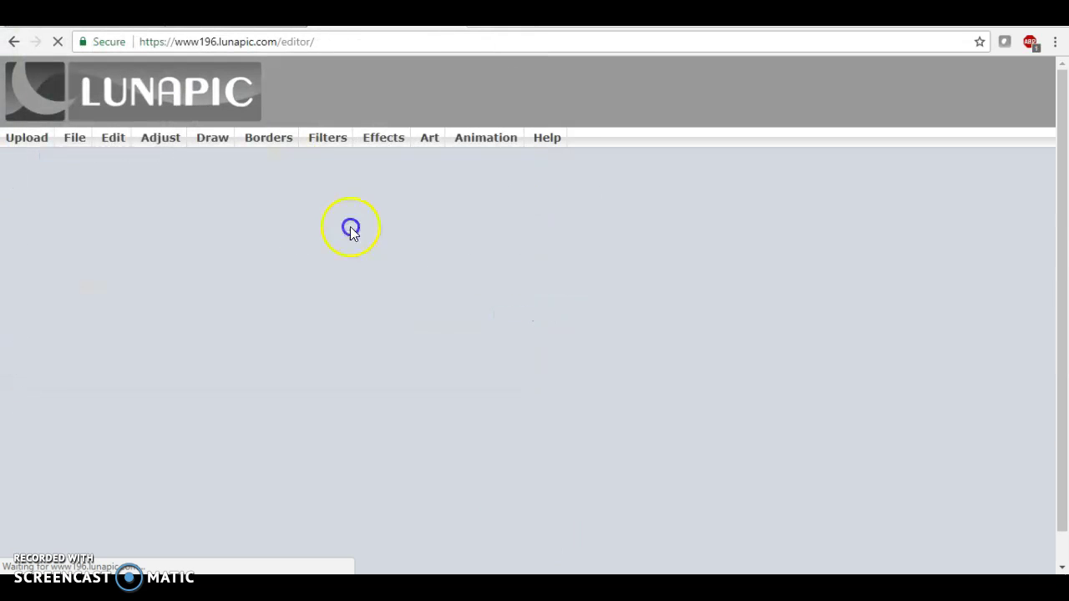
scroll(303, 206, "down", 1)
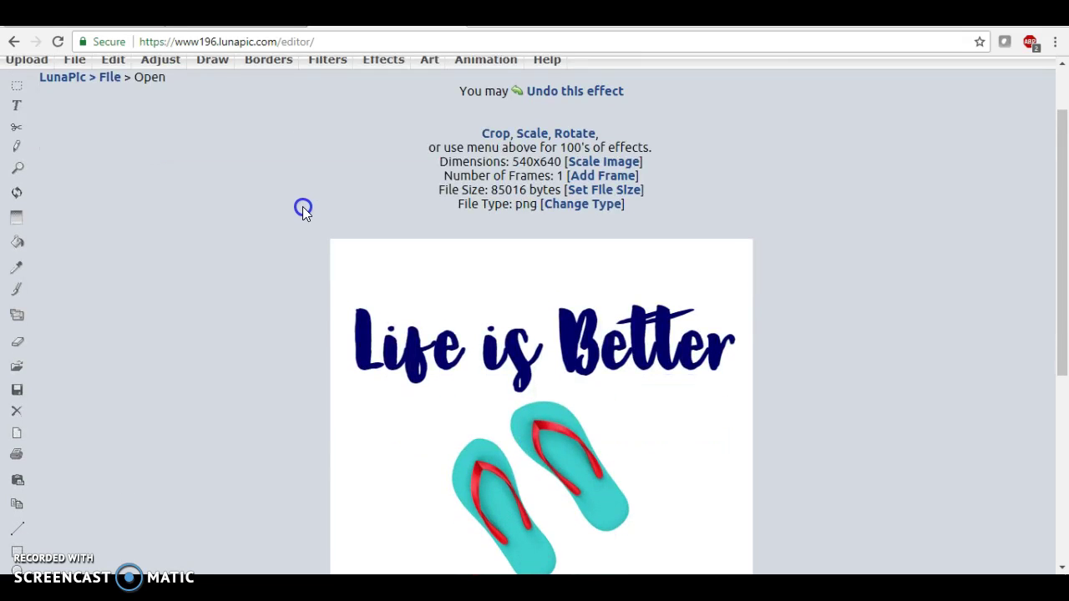
scroll(302, 206, "down", 2)
scroll(302, 206, "down", 1)
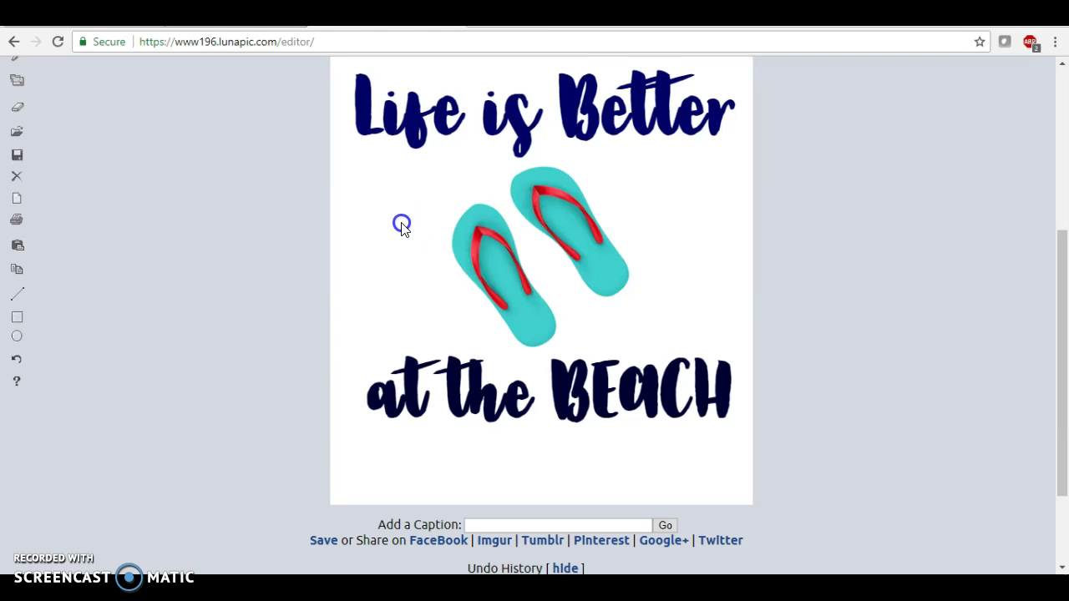
scroll(401, 225, "up", 4)
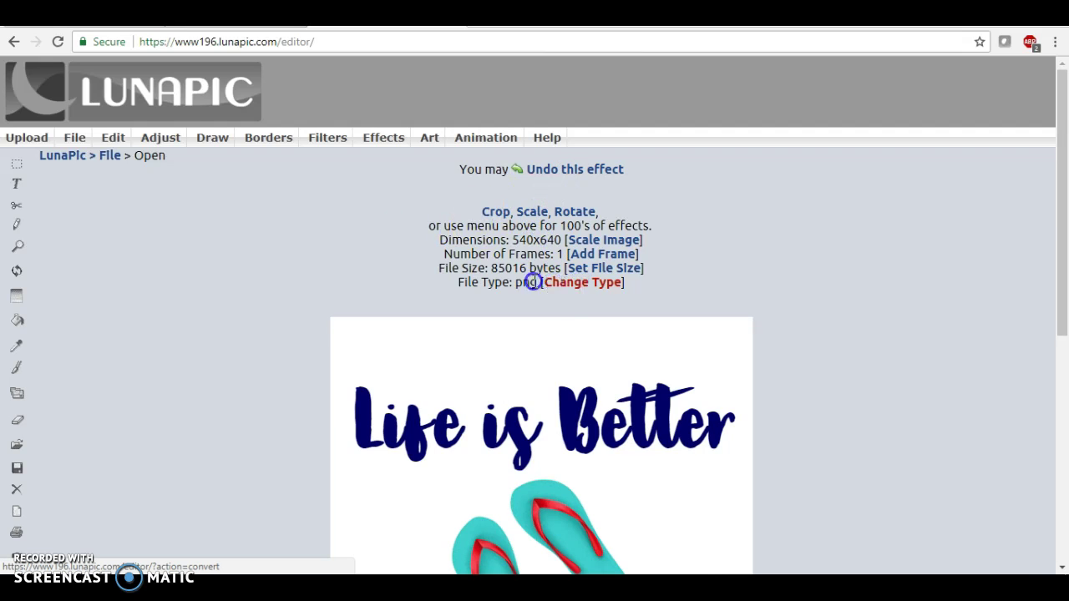
- Return to LunaPic's Quick Upload form and cancel the file picker without choosing a file
left_click(71, 156)
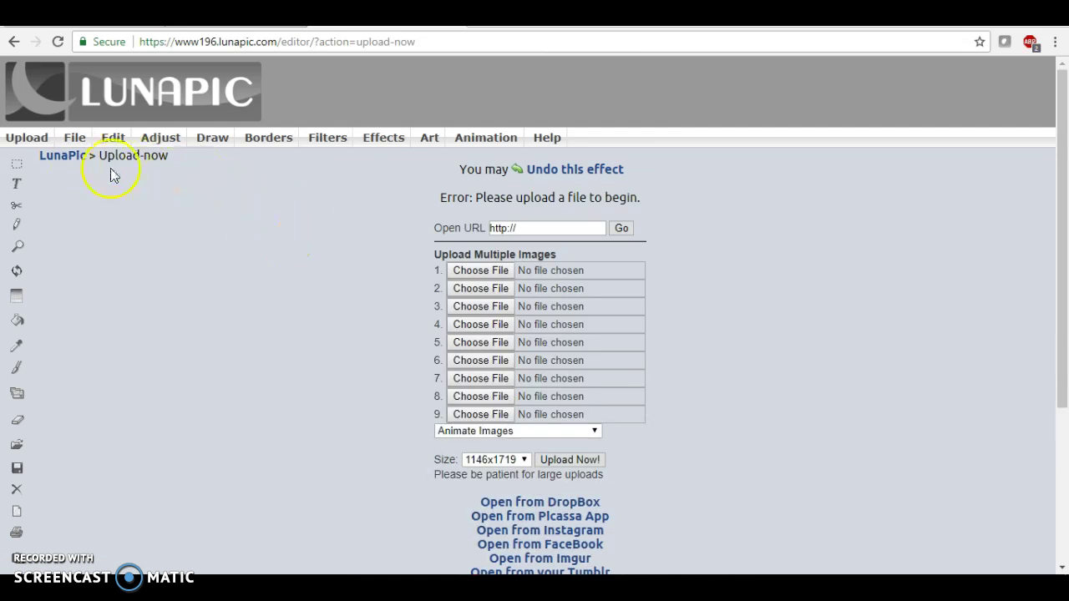
left_click(25, 140)
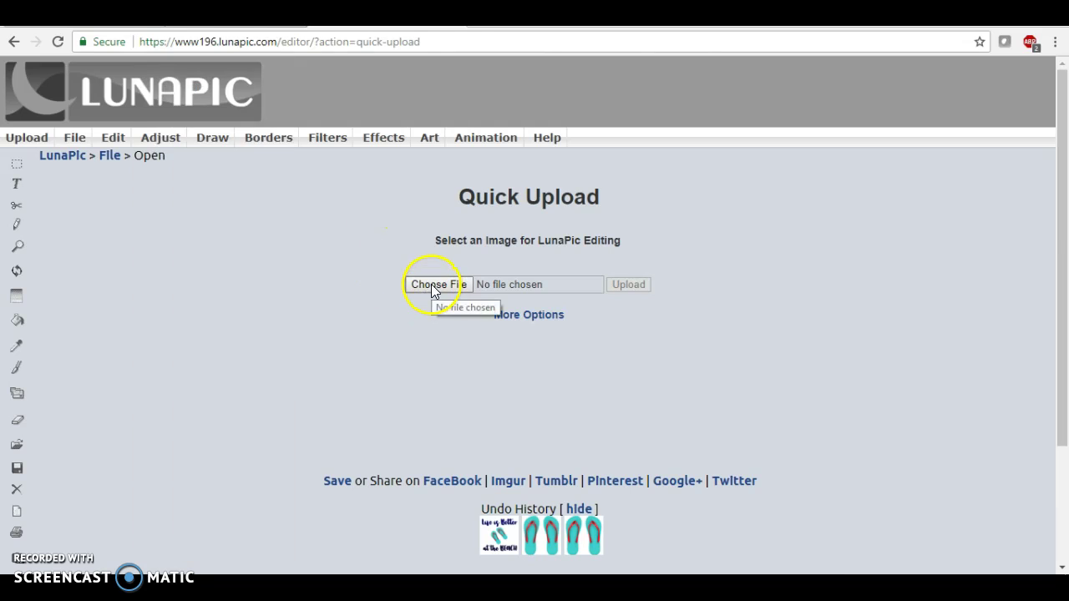
left_click(432, 286)
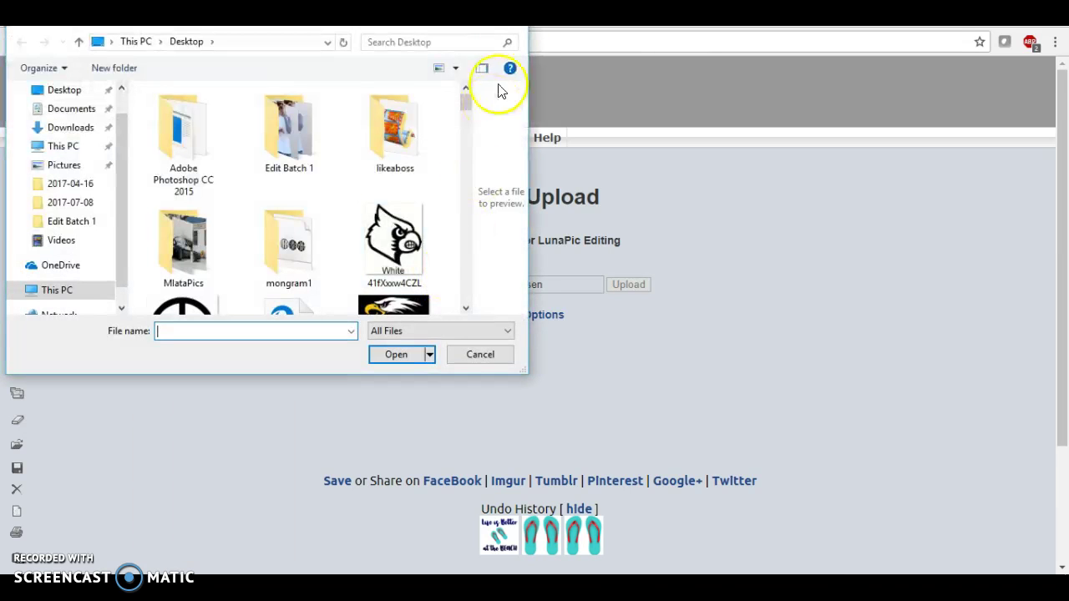
key("Escape")
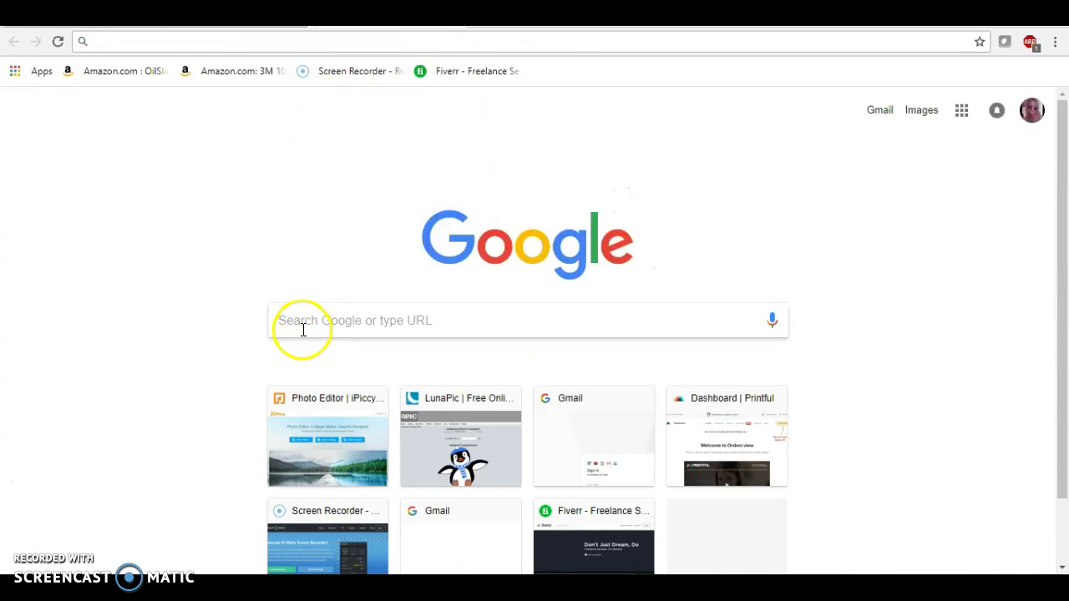
- Search Google for 'lunapic transparent background' and open LunaPic's transparency tool
left_click(300, 326)
type("lunapic")
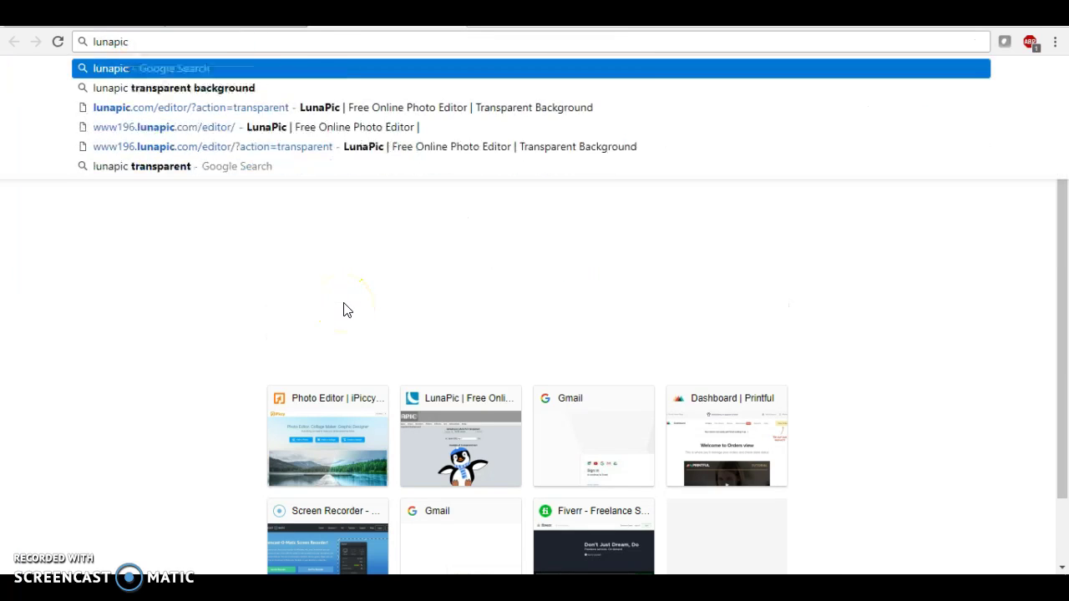
left_click(232, 89)
left_click(258, 203)
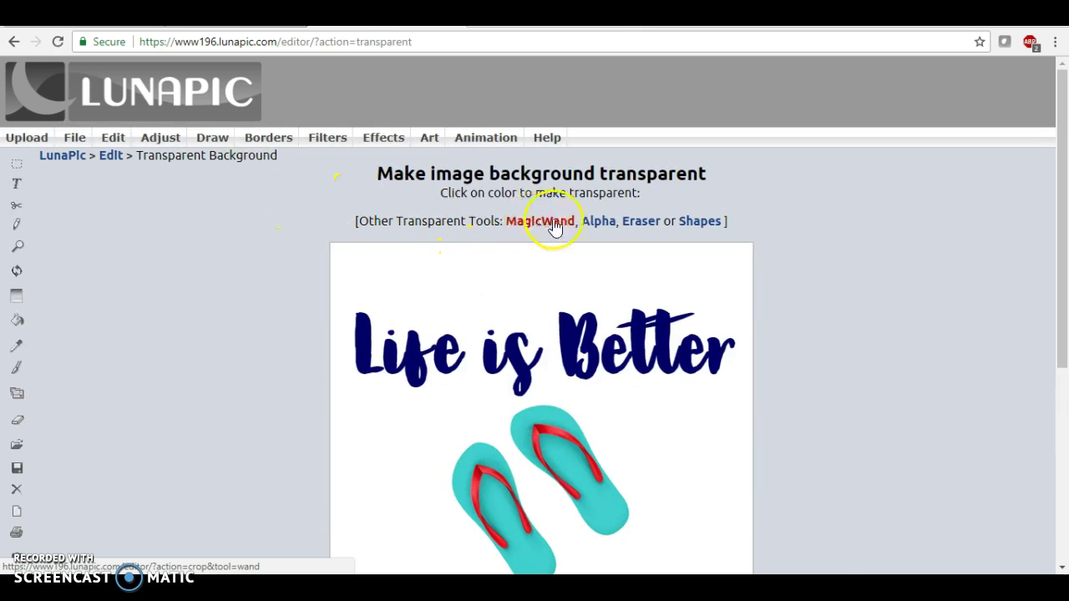
- Select the design's white background and apply transparency with a threshold of 10
left_click(442, 275)
scroll(379, 251, "down", 5)
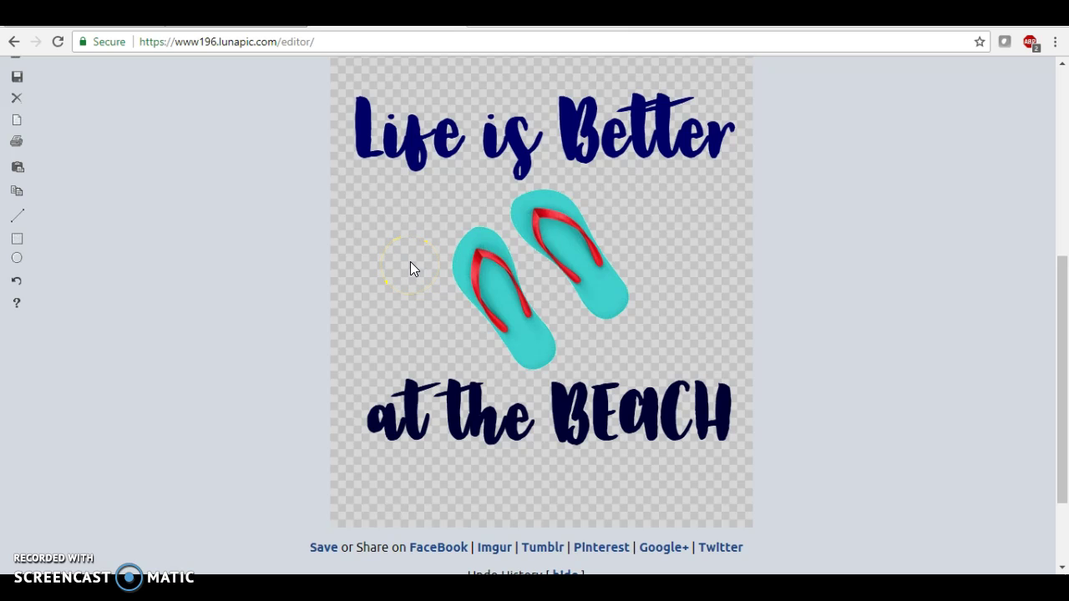
scroll(410, 268, "down", 2)
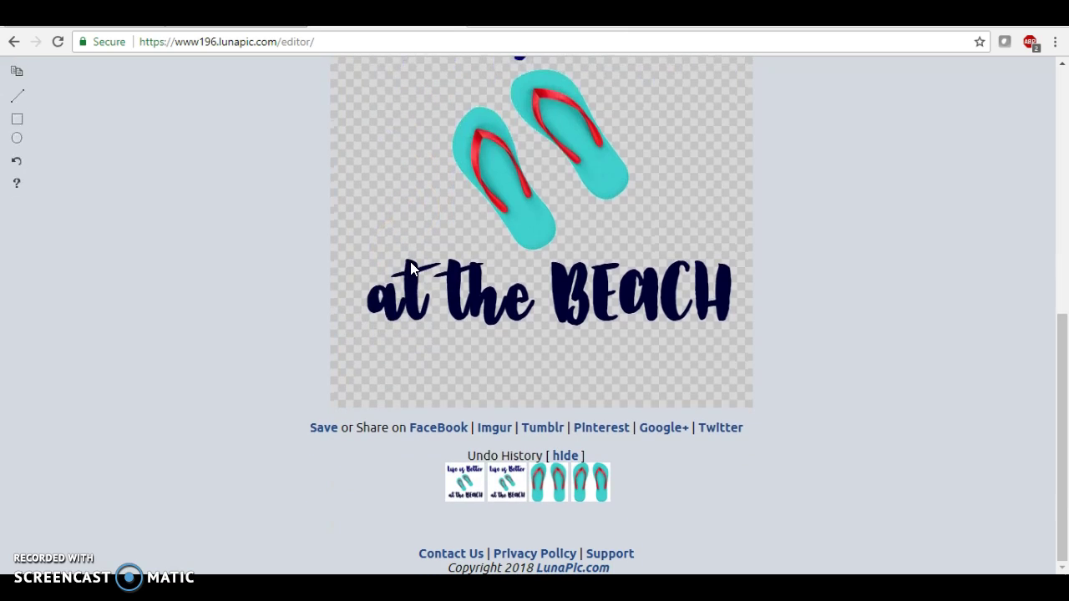
scroll(410, 268, "up", 3)
scroll(410, 267, "down", 1)
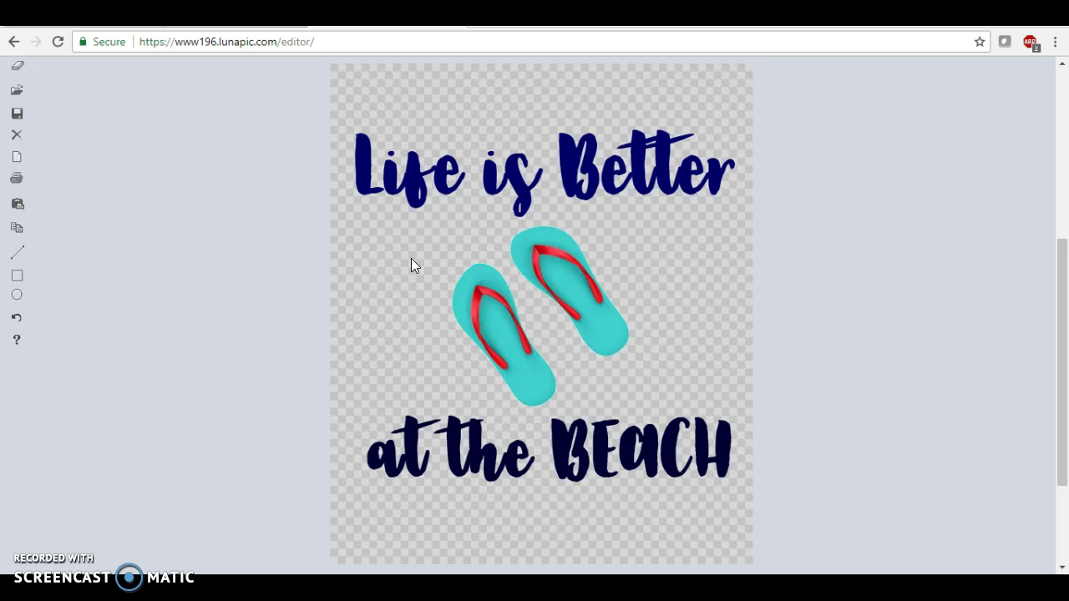
left_click(426, 219)
scroll(424, 257, "down", 1)
scroll(428, 266, "down", 1)
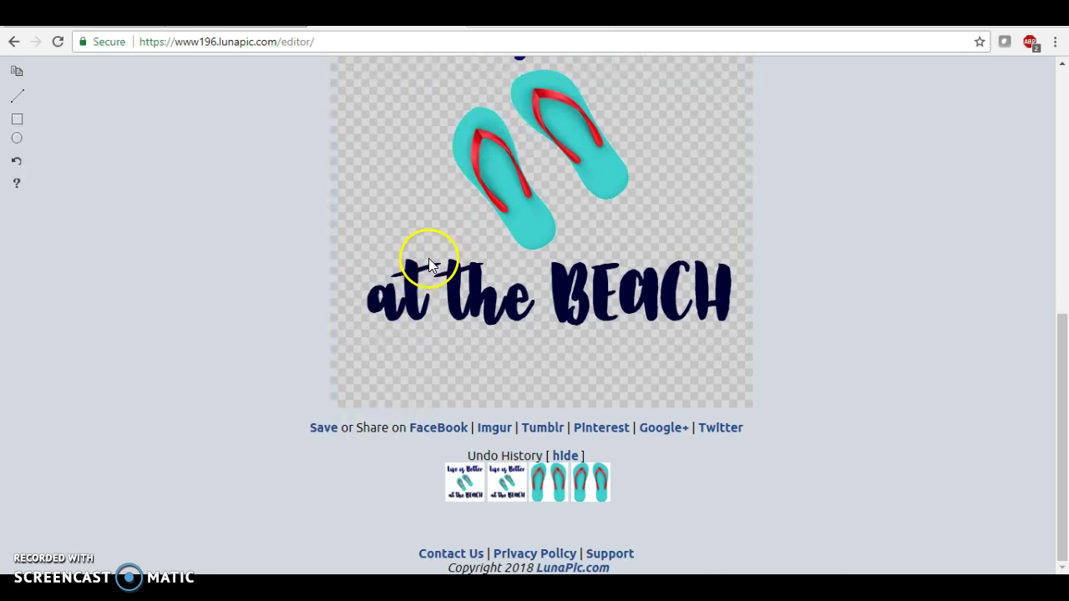
left_click(587, 308)
left_click(625, 234)
scroll(685, 301, "down", 3)
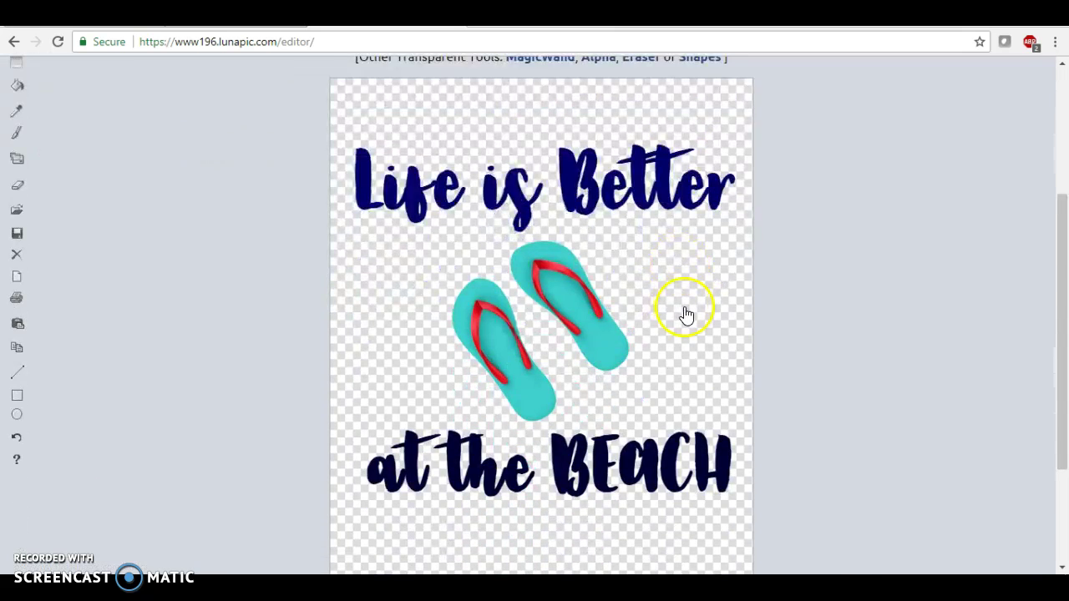
scroll(682, 310, "up", 3)
- Download the transparent design via File > Save Image as PNG and open the download
mouse_move(125, 142)
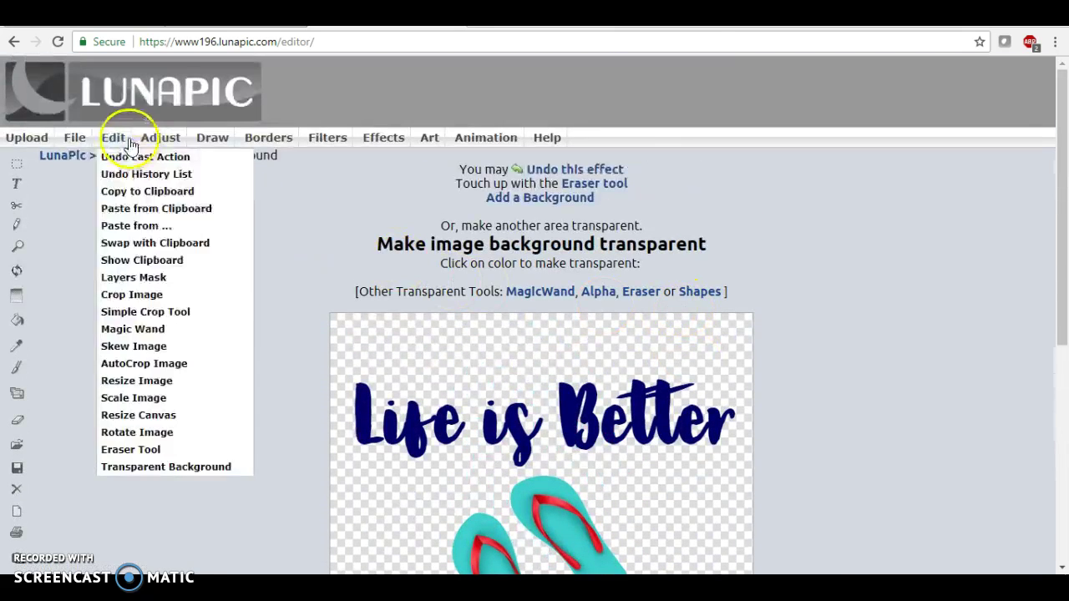
mouse_move(77, 138)
left_click(89, 159)
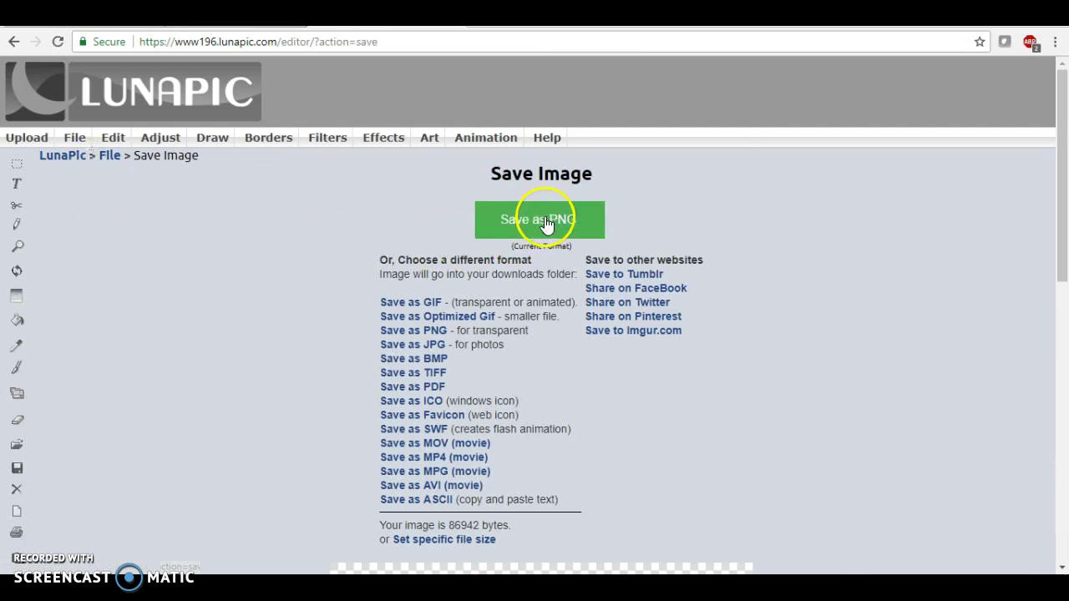
left_click(544, 222)
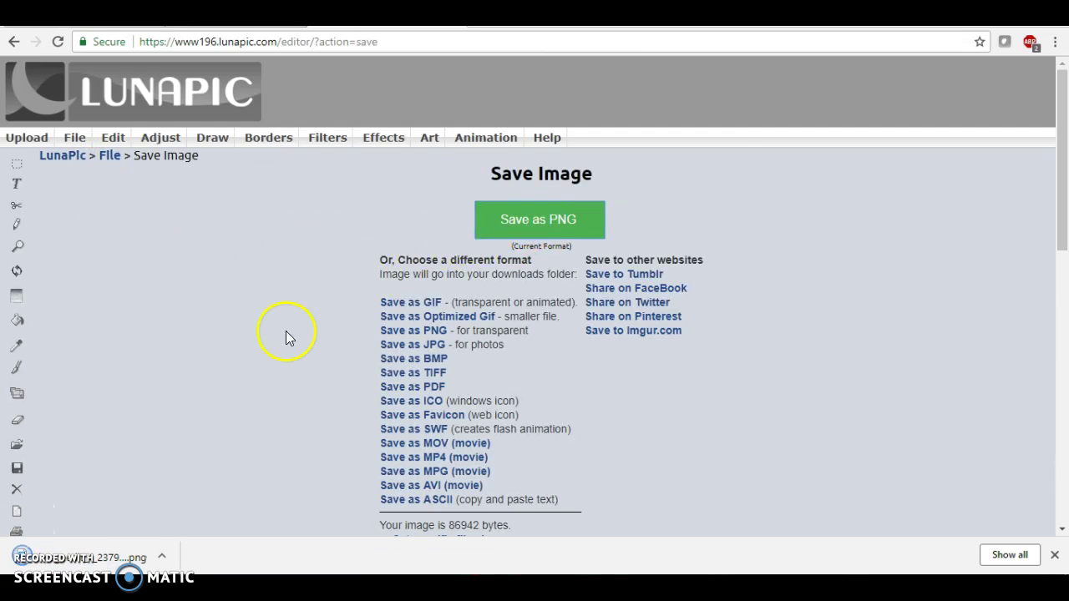
left_click(88, 557)
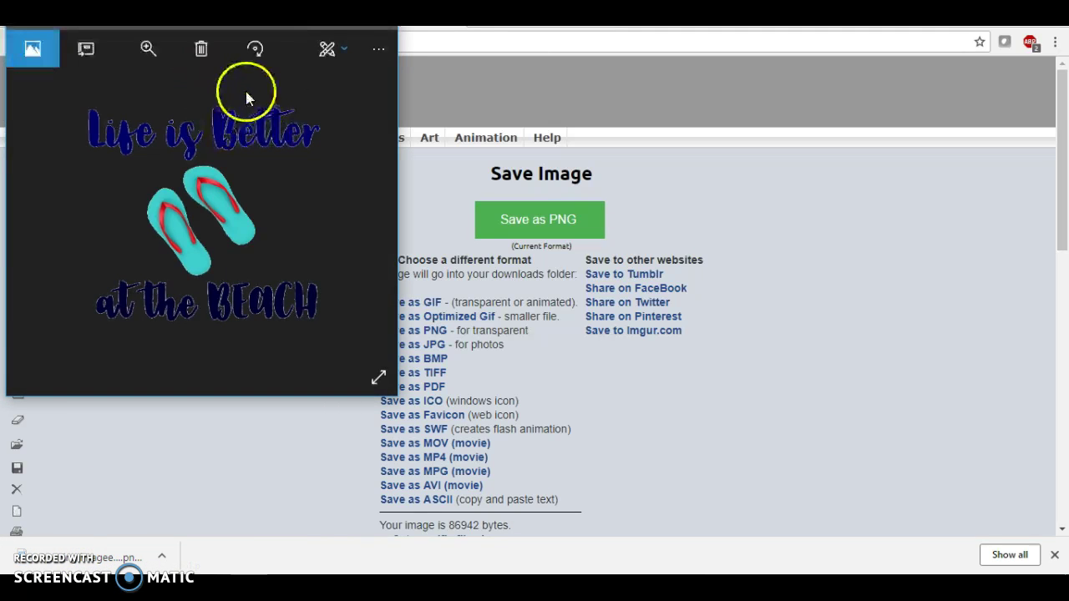
- Save a copy as lifeisbetteratthebeach.png on the Desktop, replacing the existing file
left_click(376, 49)
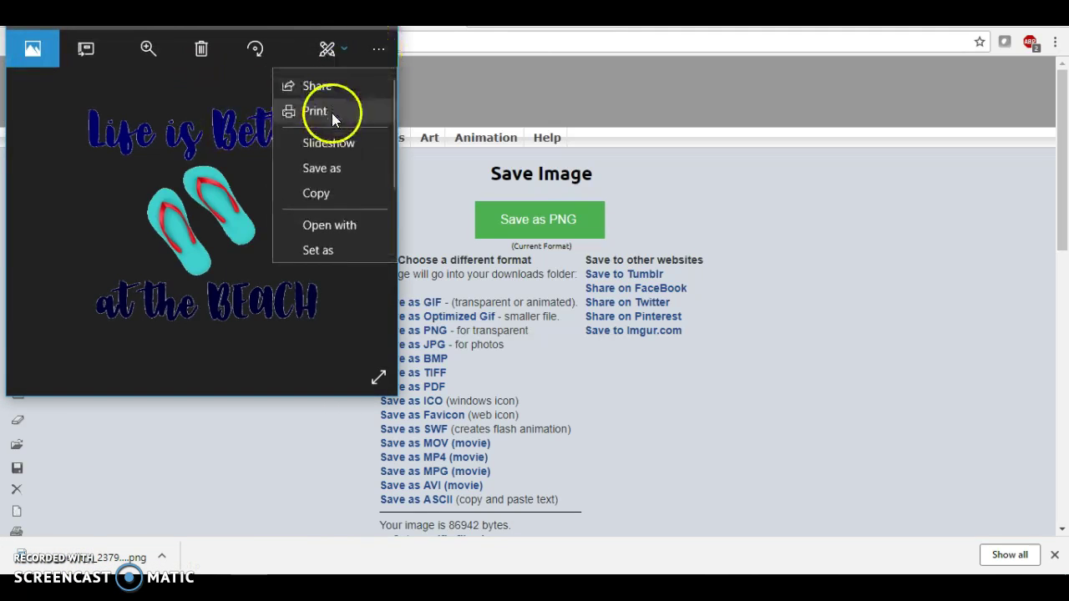
left_click(334, 168)
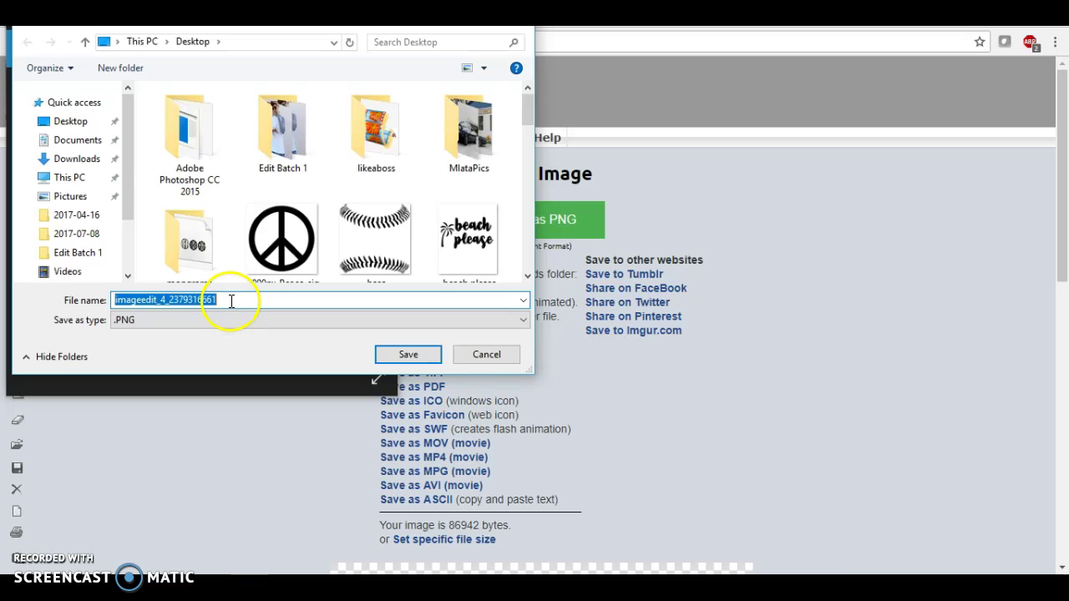
left_click(231, 299)
left_click(76, 297)
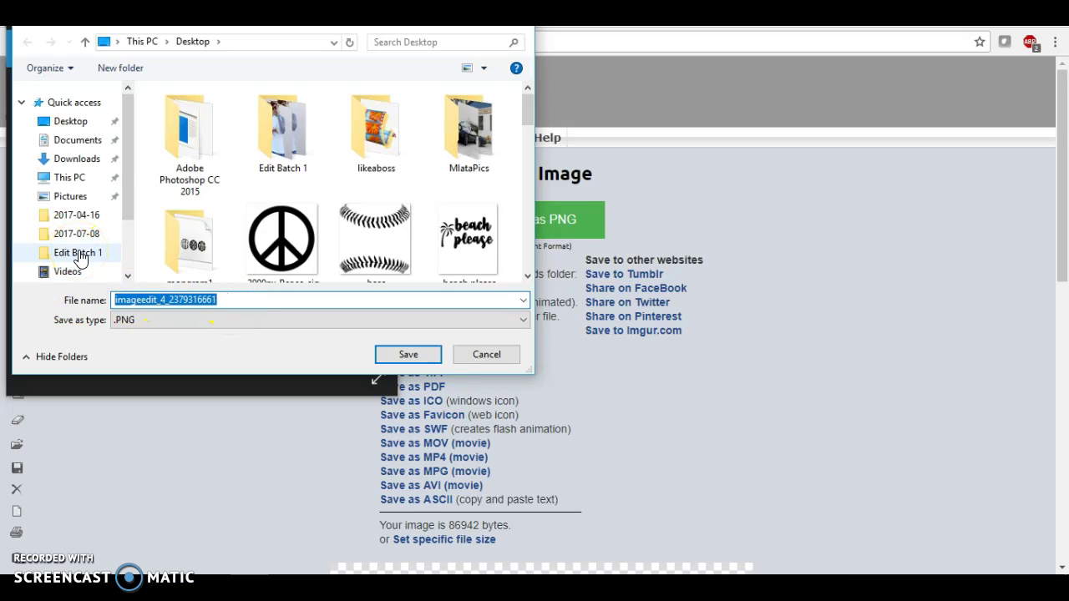
type("li")
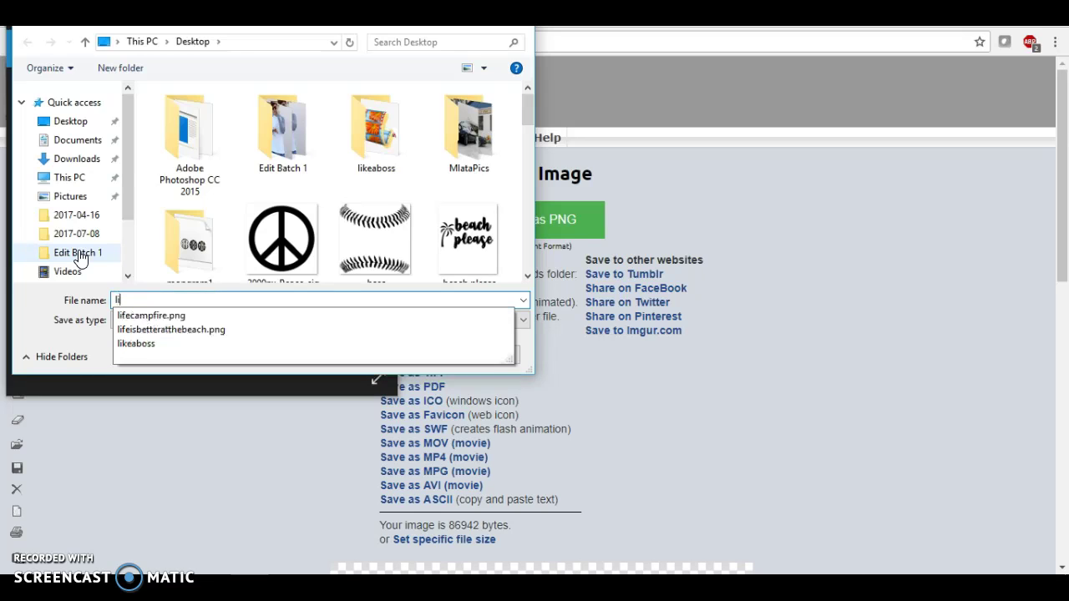
type("feisbetteratthe")
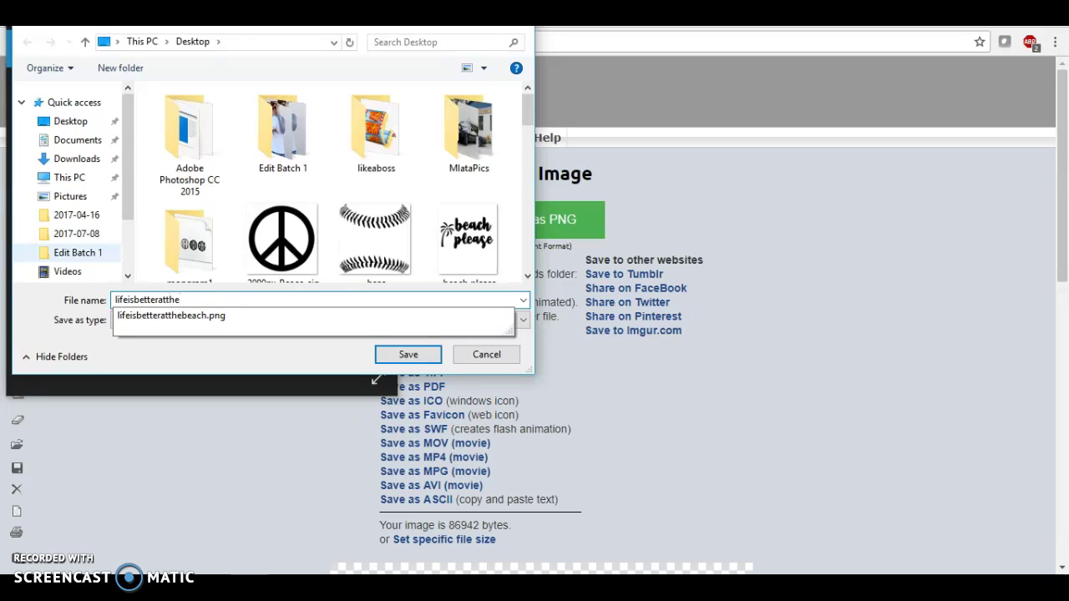
left_click(197, 322)
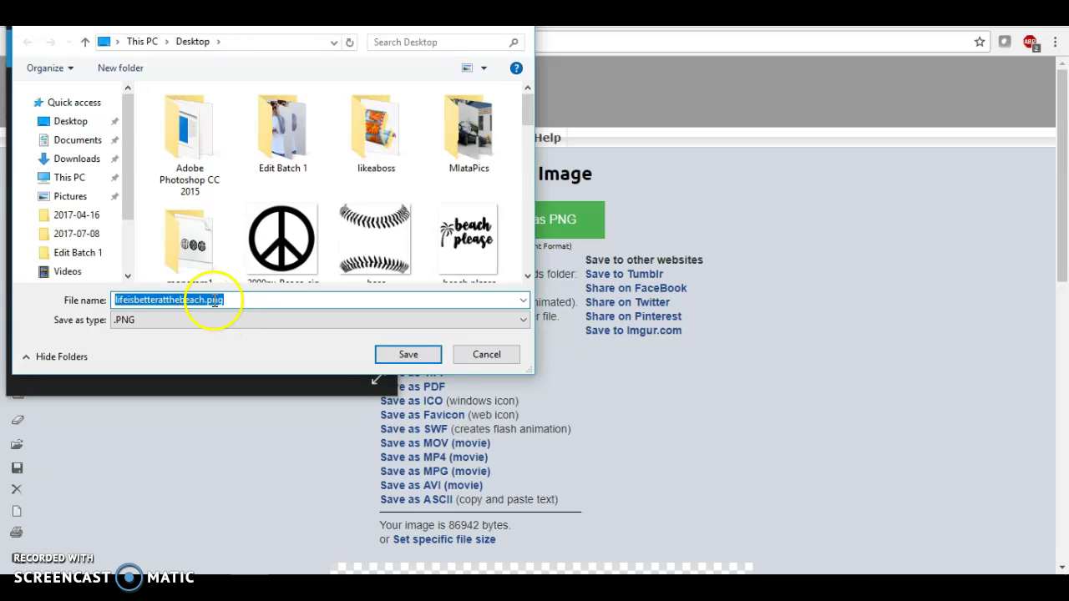
left_click(406, 355)
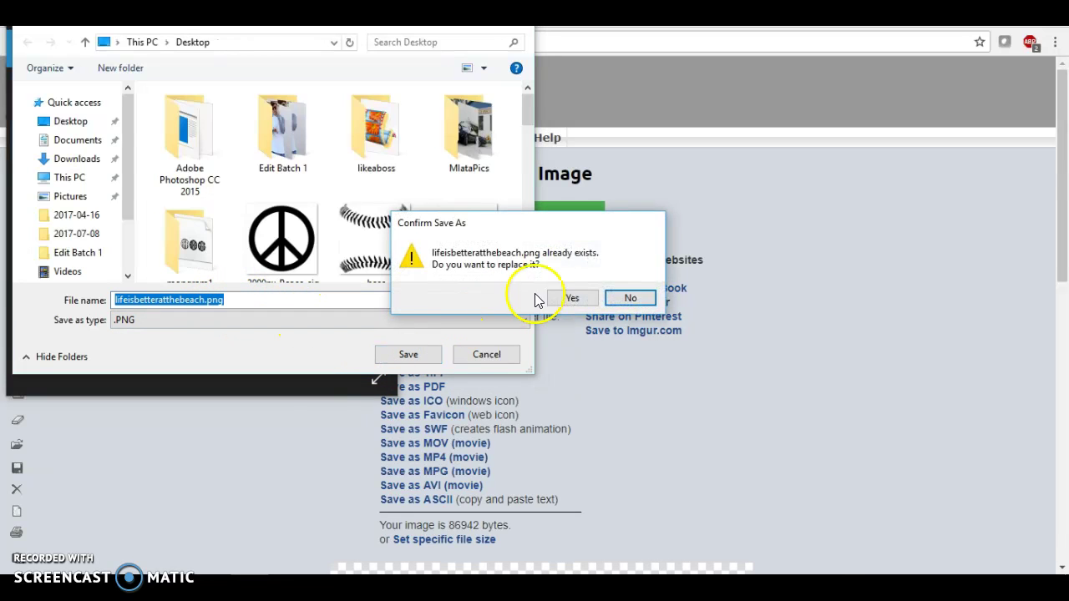
left_click(569, 299)
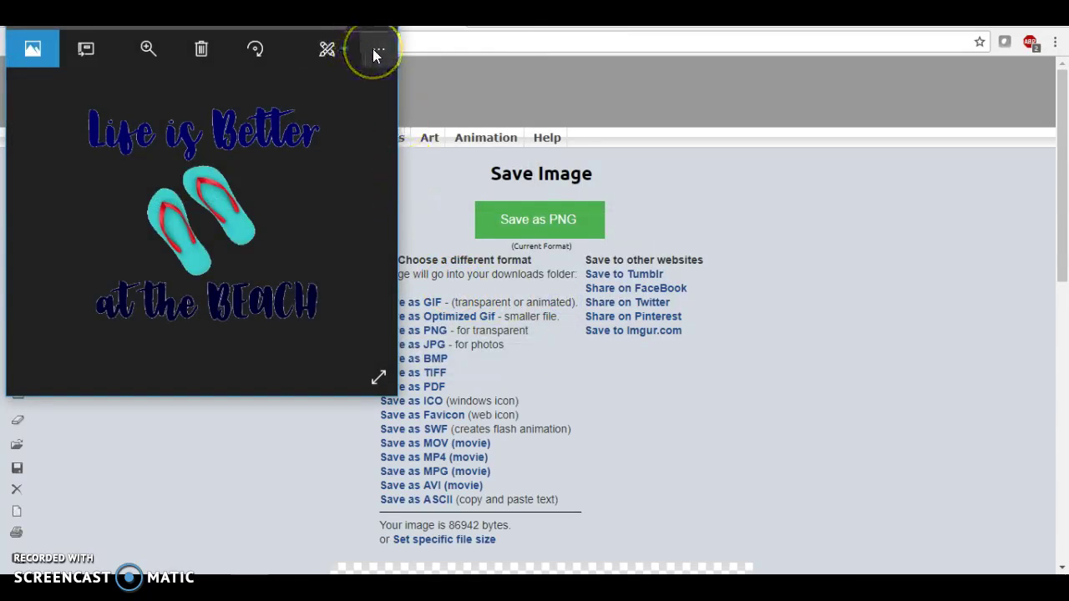
left_click(376, 52)
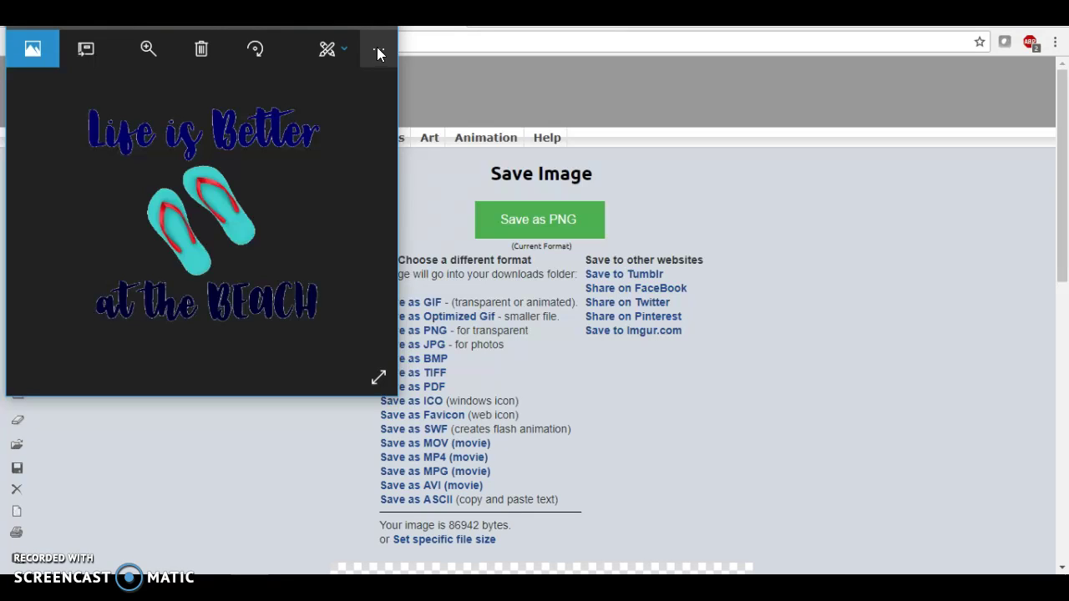